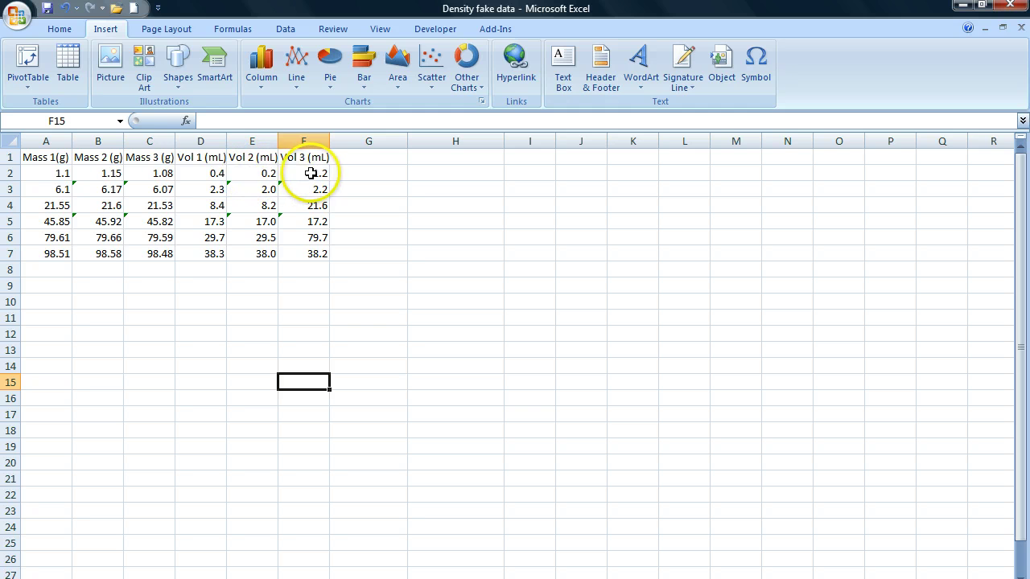
Insert an entire new column at D and head it Avg Mass.
right_click(213, 161)
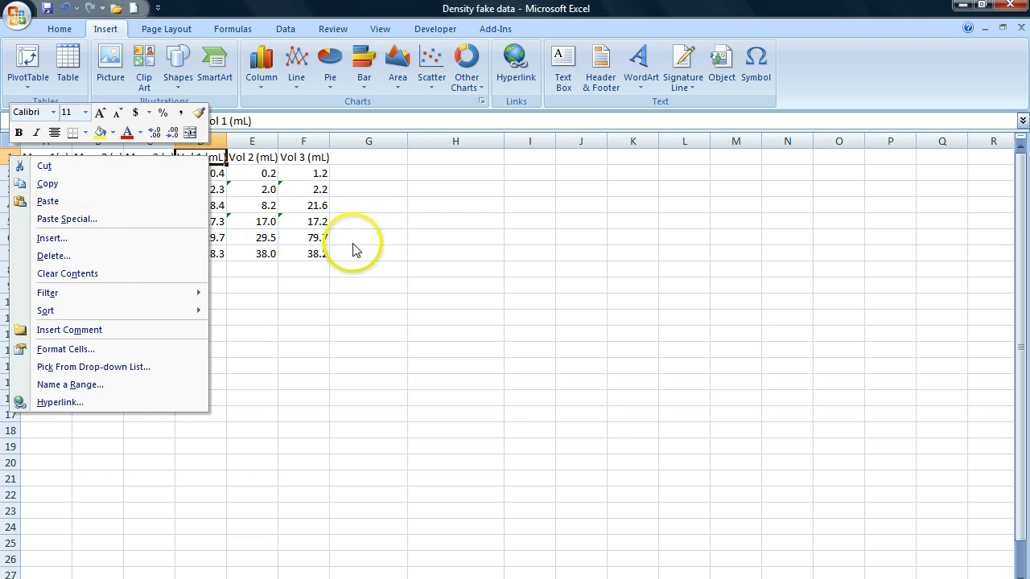
click(77, 238)
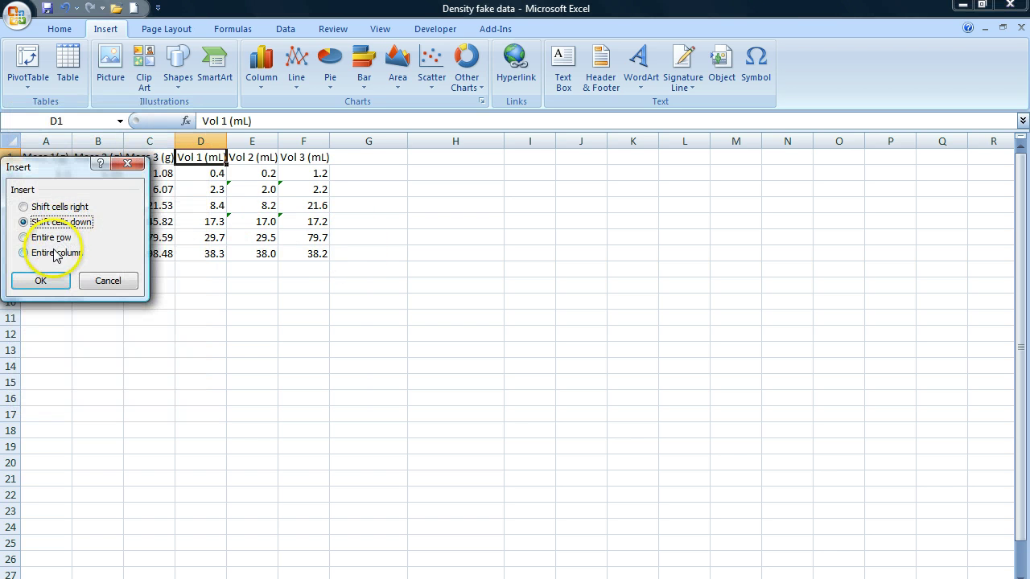
click(50, 253)
click(41, 283)
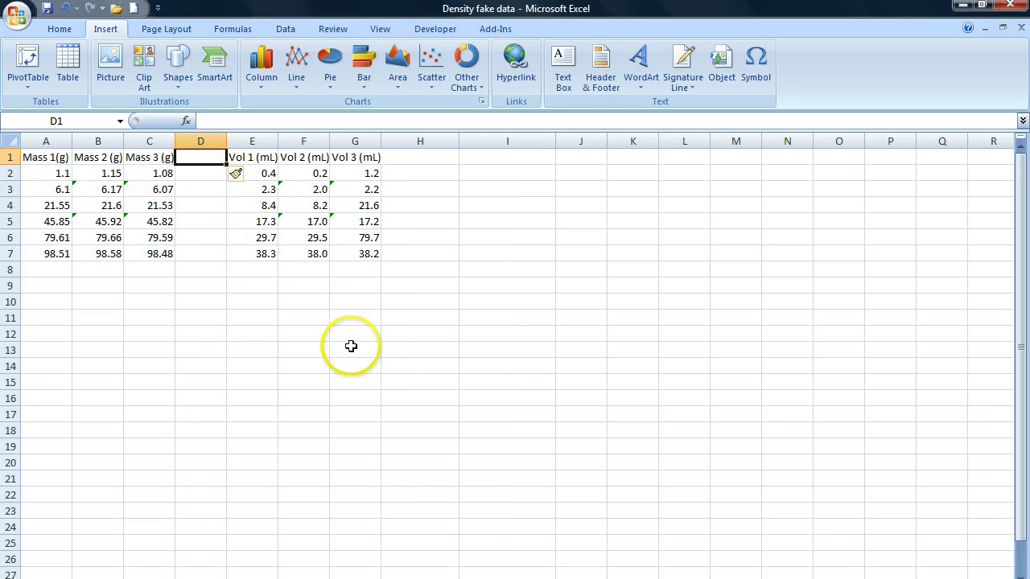
text(A)
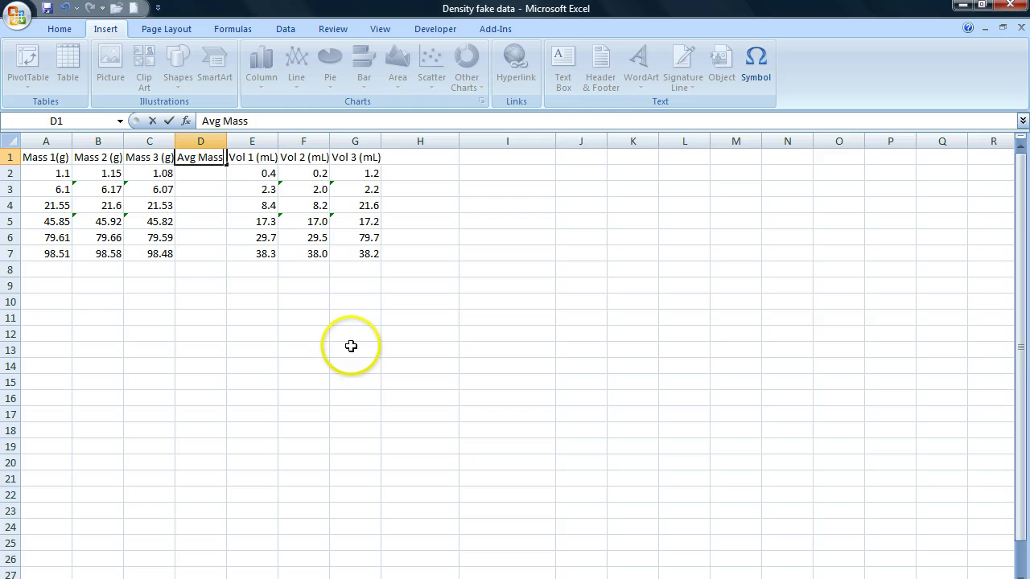
text(vg Mass)
key(Return)
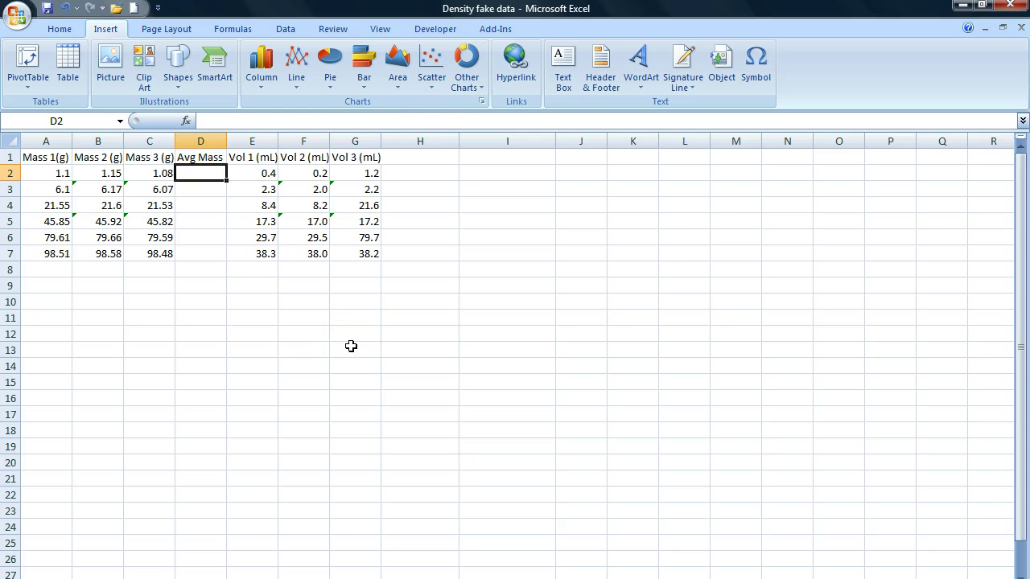
Enter =AVERAGE(A2:C2) in D2 and fill it down to D7.
text(=)
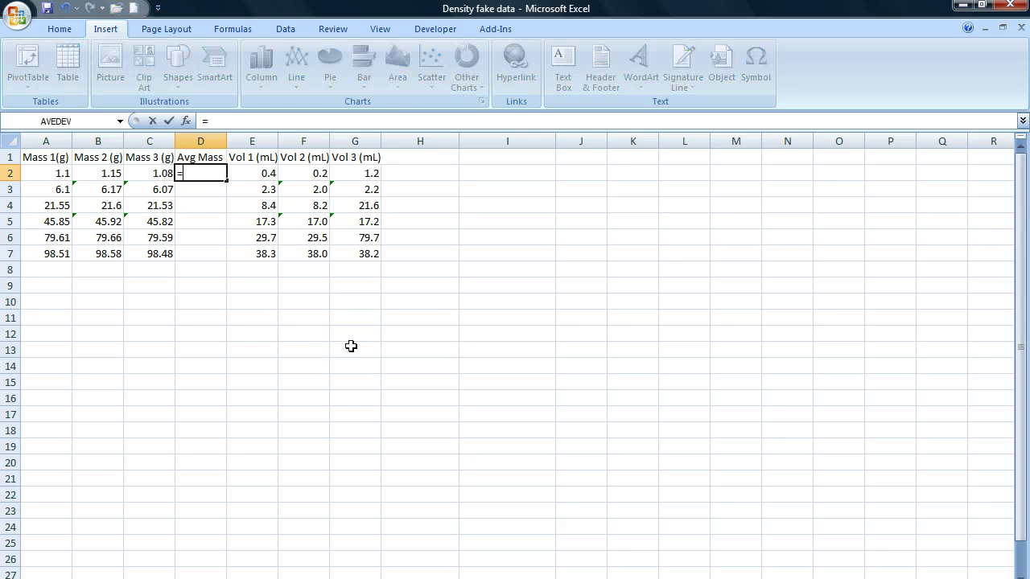
text(aver)
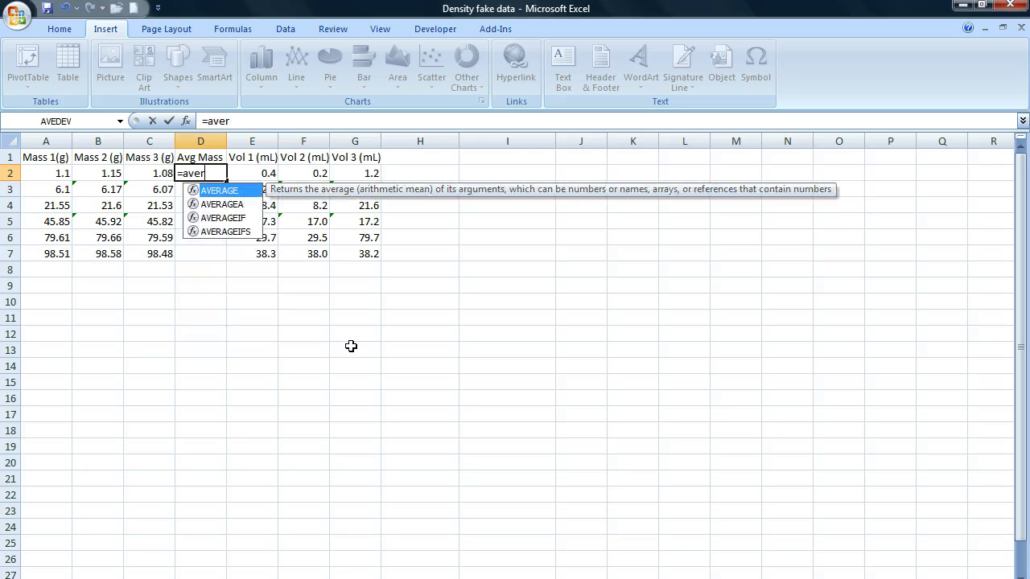
text(age()
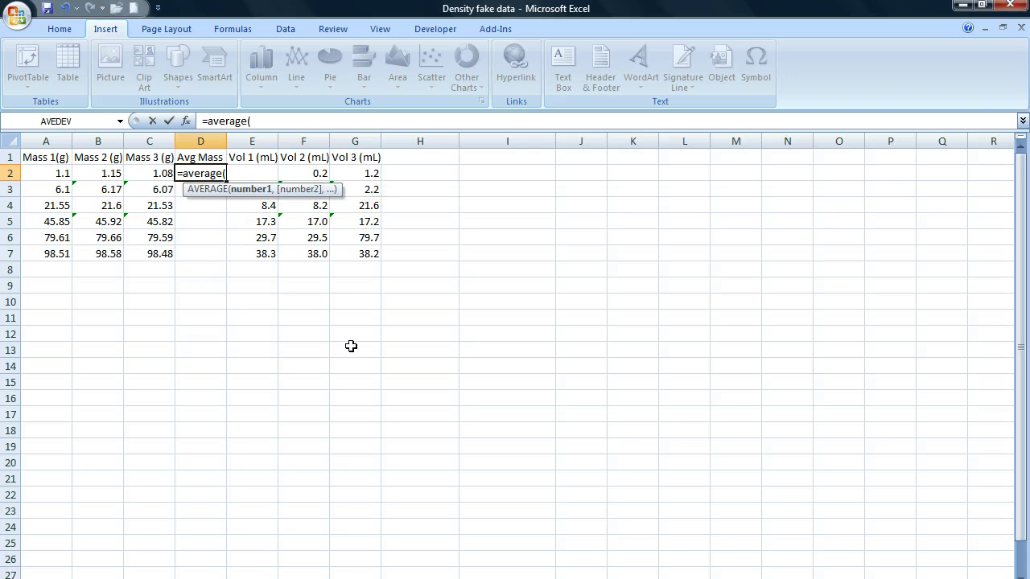
drag(62, 172, 134, 172)
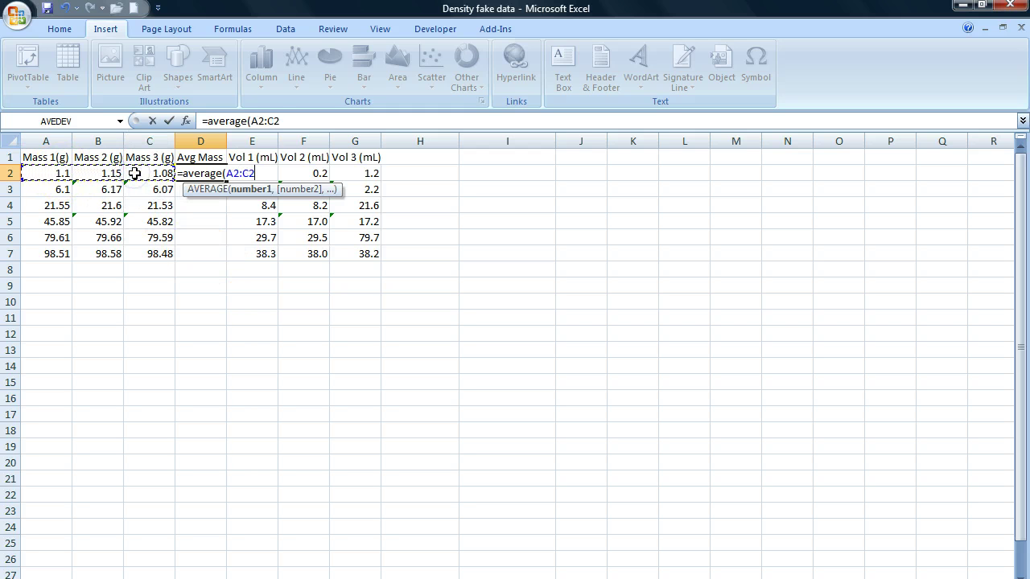
key(Return)
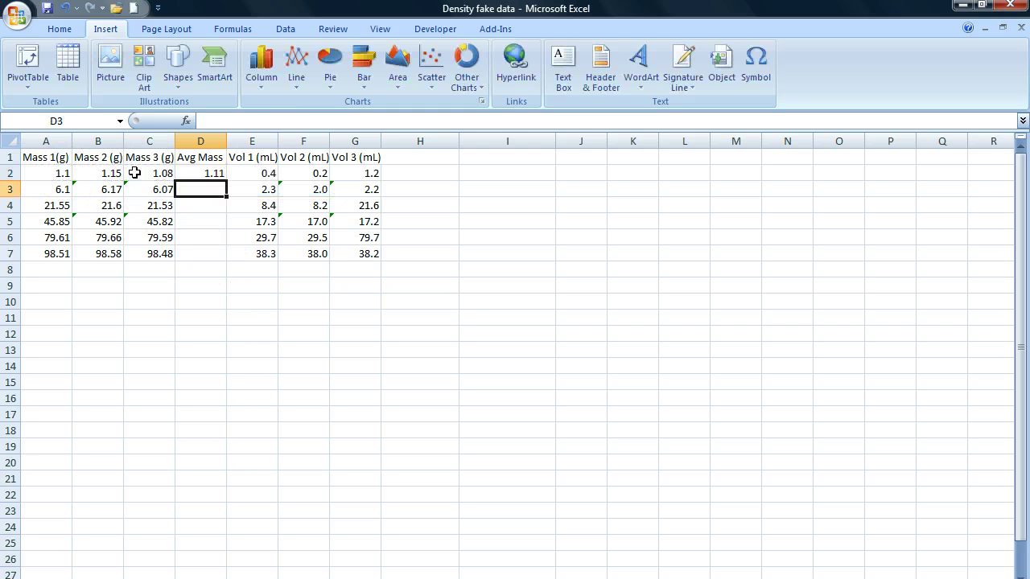
click(201, 173)
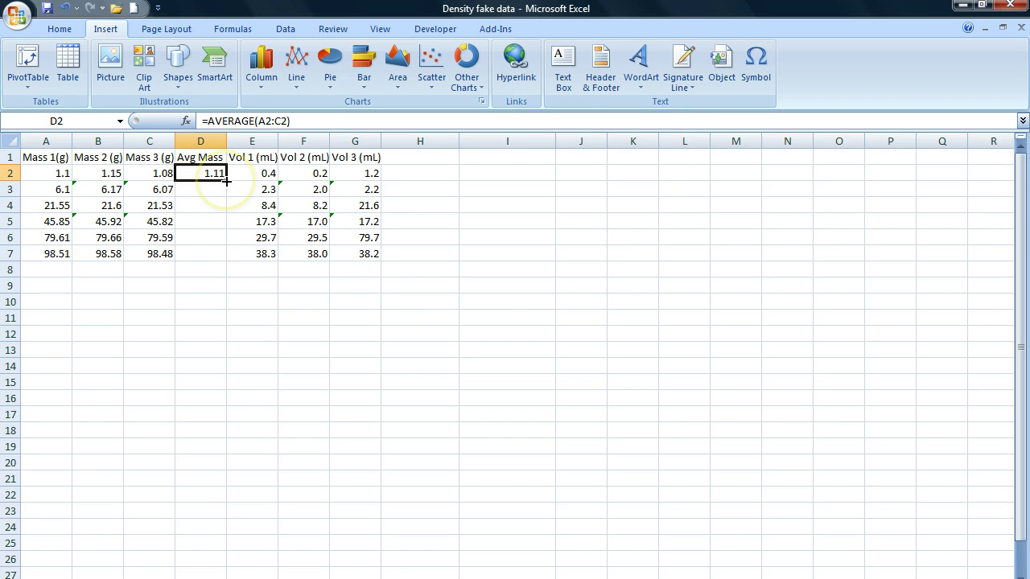
drag(225, 182, 218, 258)
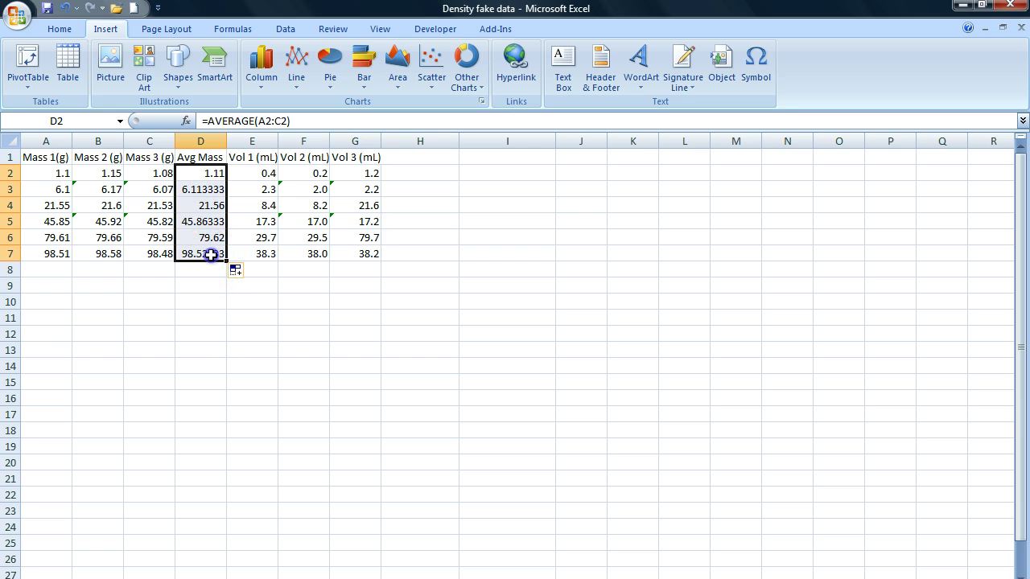
click(207, 254)
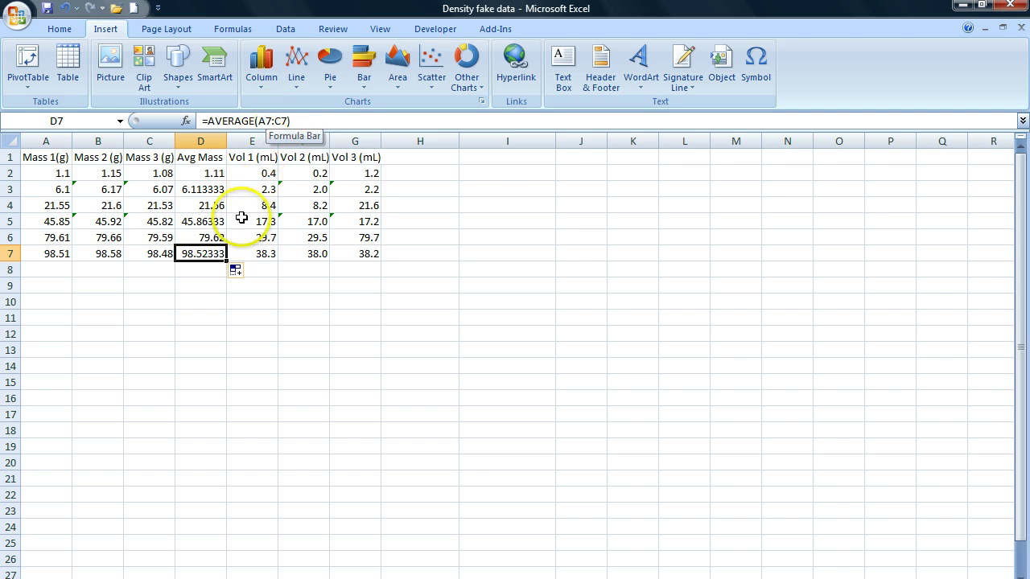
key(Left)
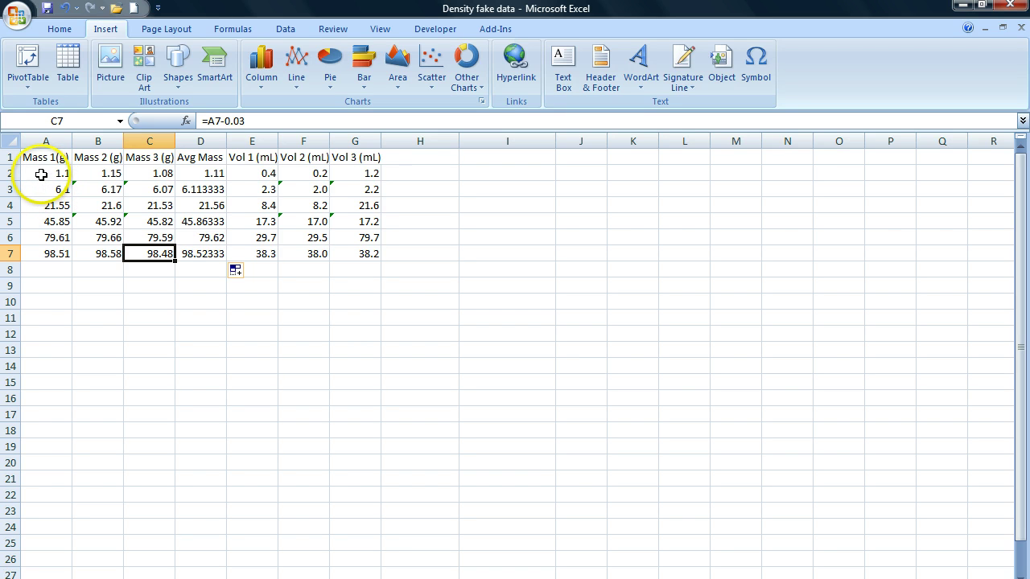
Format the mass values in A2:C7 as Number with 2 decimal places.
drag(45, 173, 153, 253)
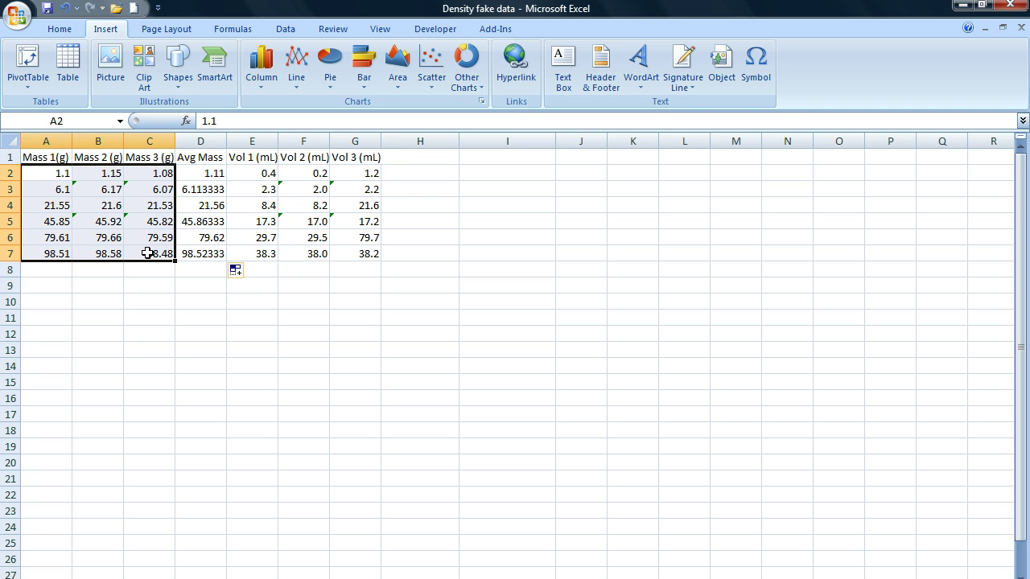
right_click(148, 254)
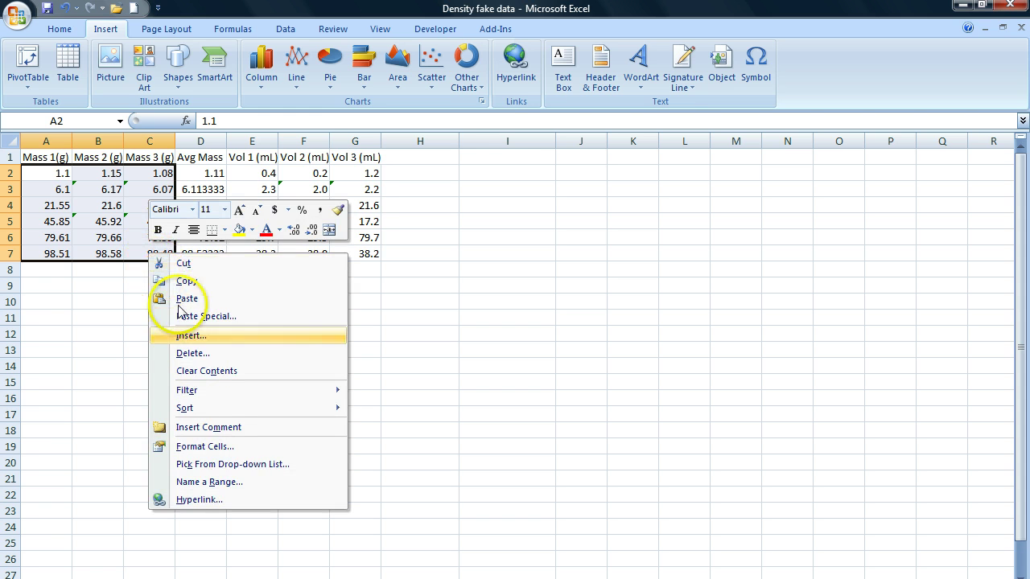
click(216, 455)
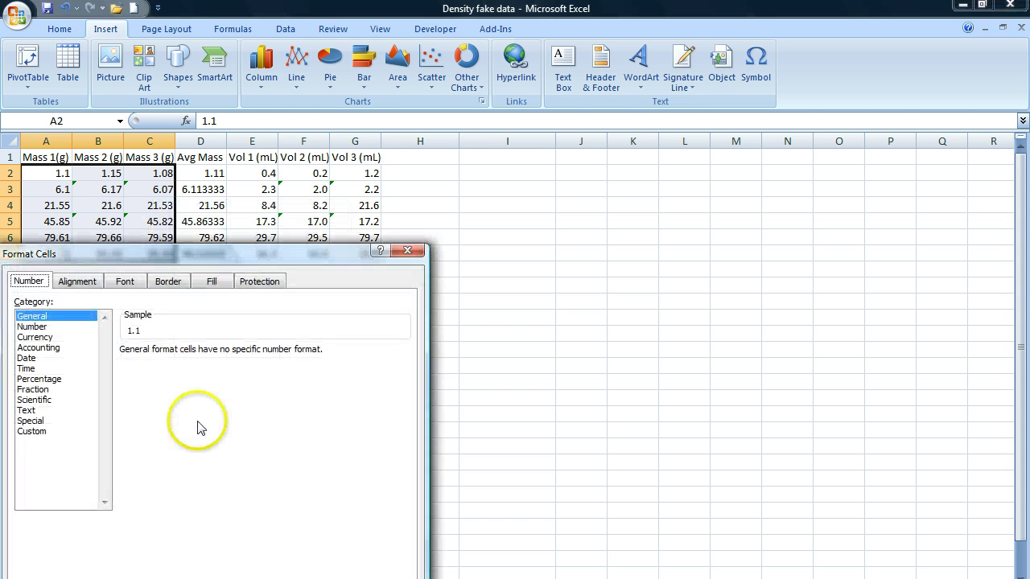
click(33, 327)
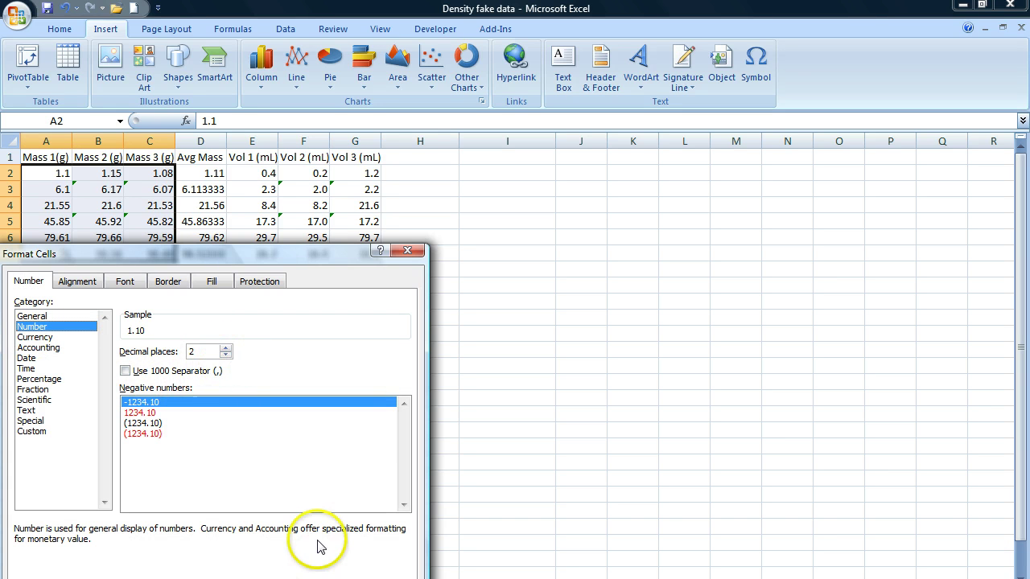
drag(218, 255, 274, 198)
click(377, 539)
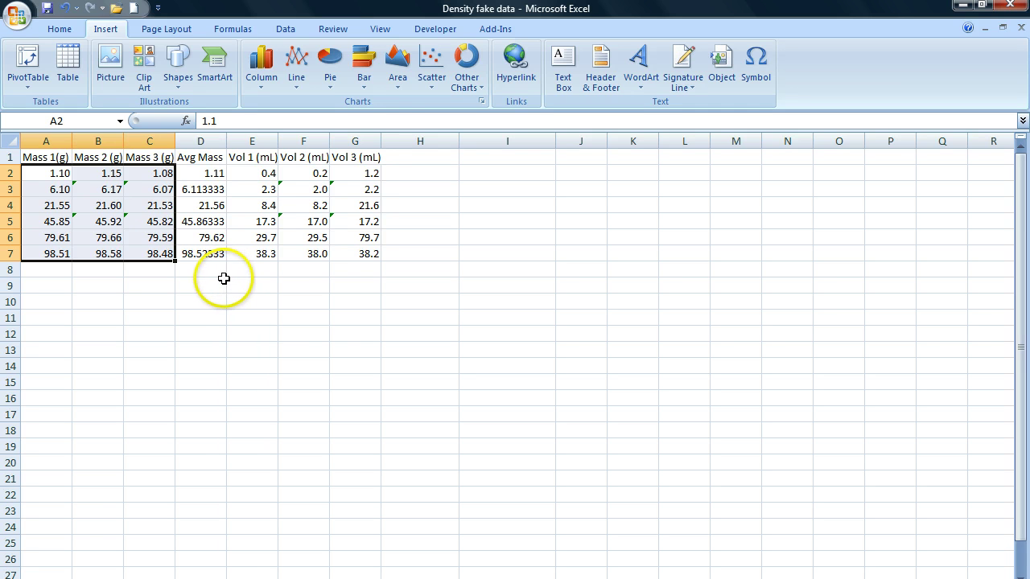
Head column H with Average mL.
click(222, 282)
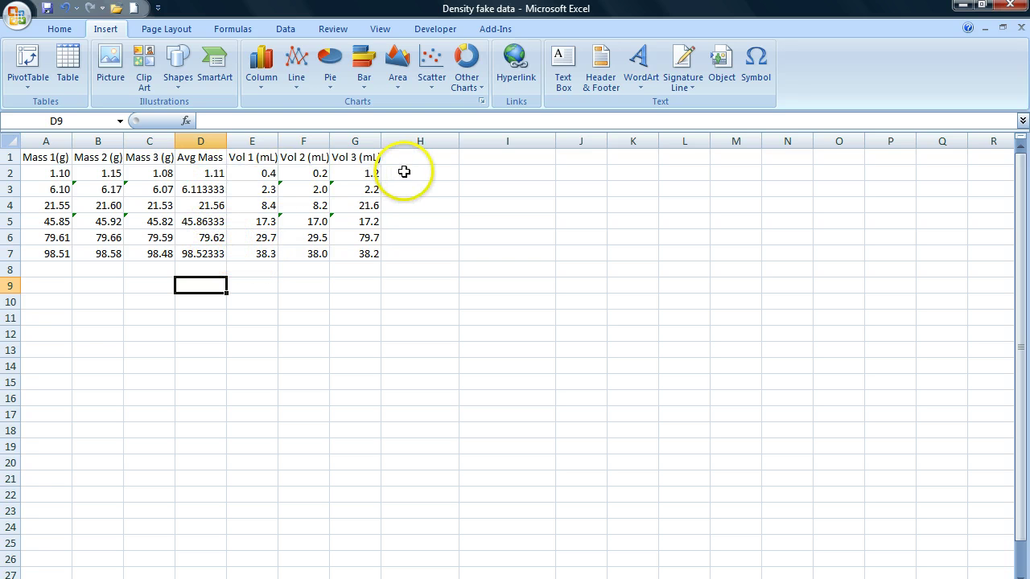
click(408, 157)
text(Average mL)
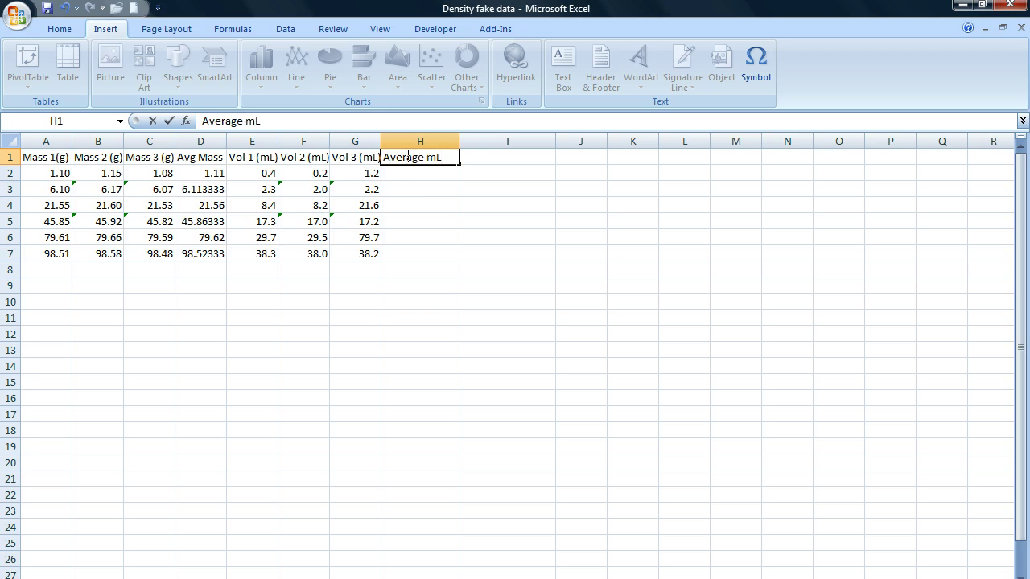
click(415, 177)
Enter =AVERAGE(E2:G2) in H2 and fill it down to H7.
text(=average)
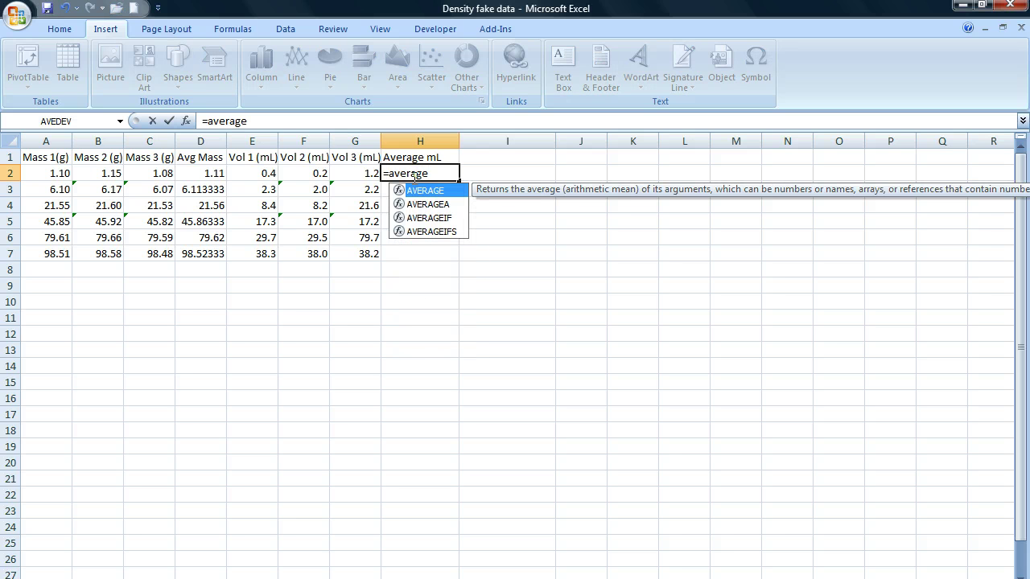
text(()
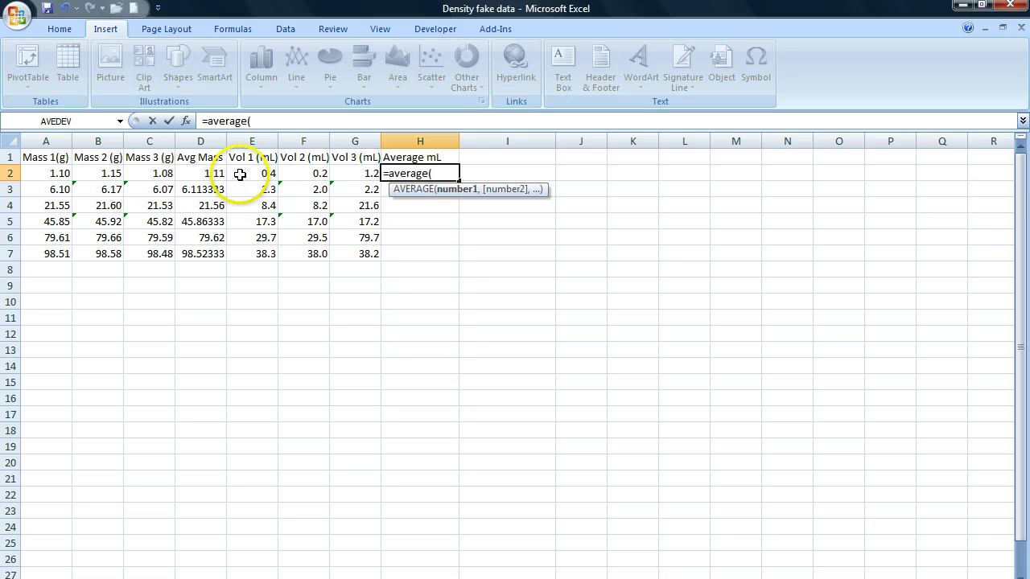
drag(236, 175, 344, 173)
key(Return)
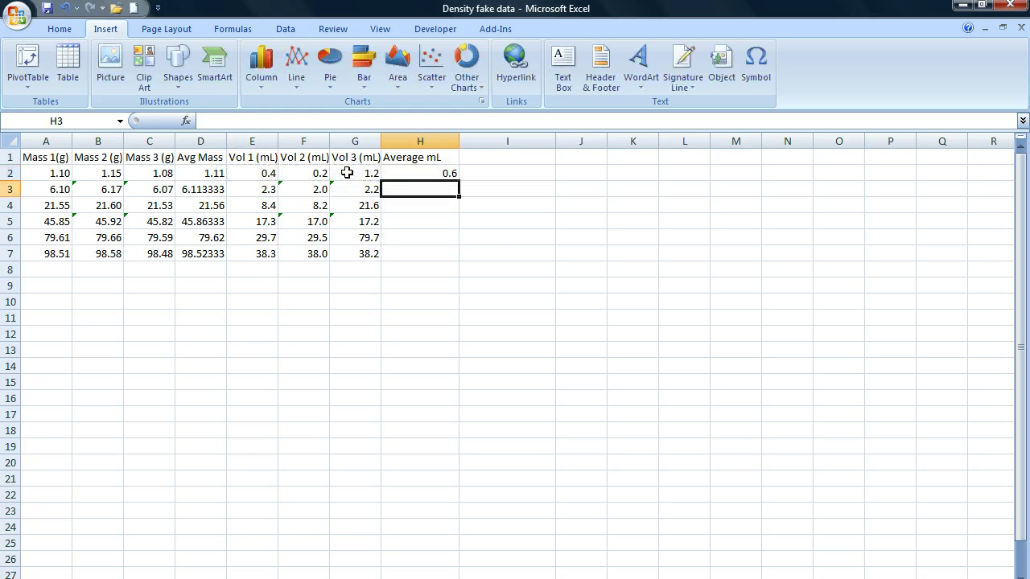
click(402, 173)
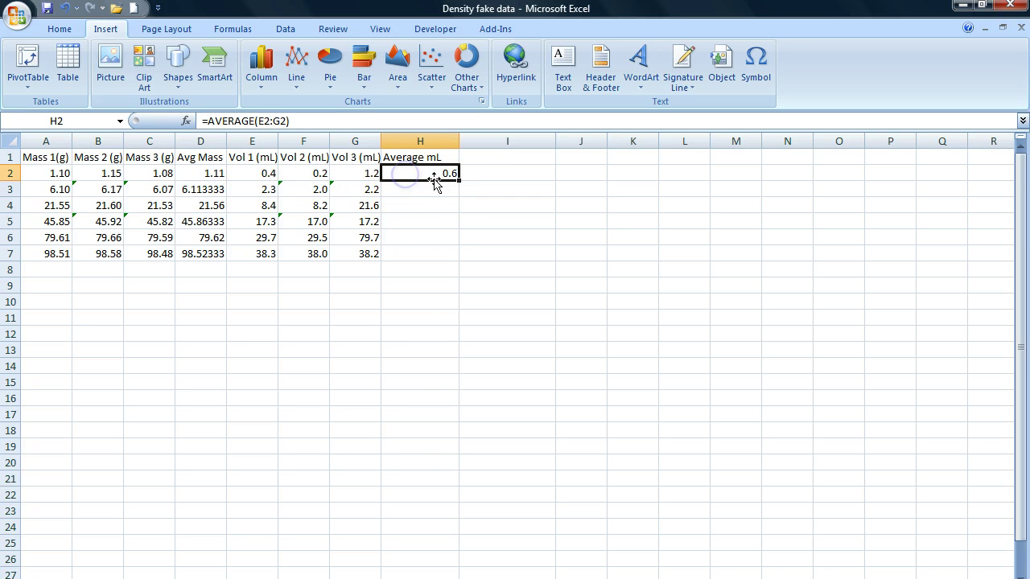
drag(461, 181, 452, 261)
click(516, 291)
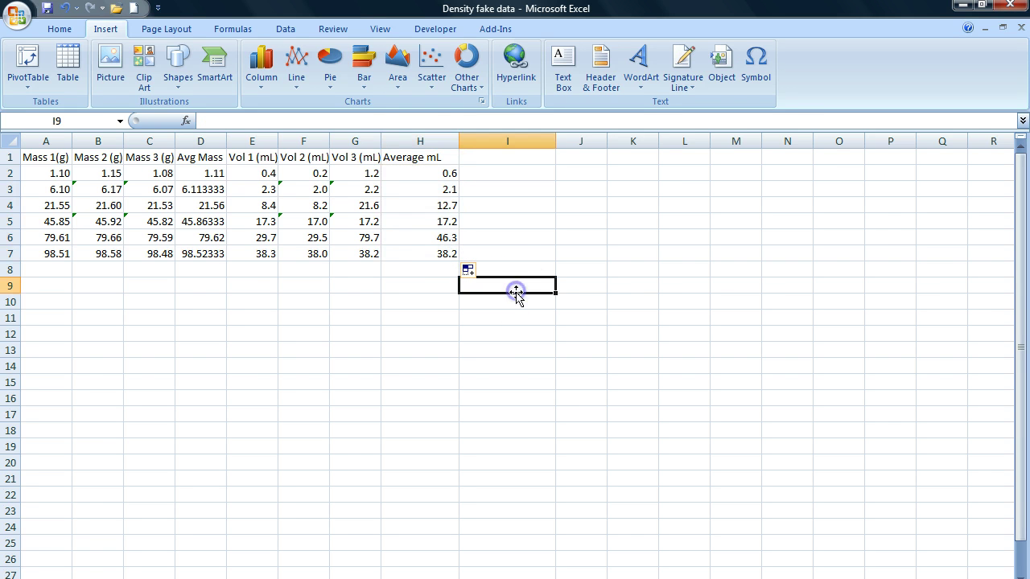
click(513, 159)
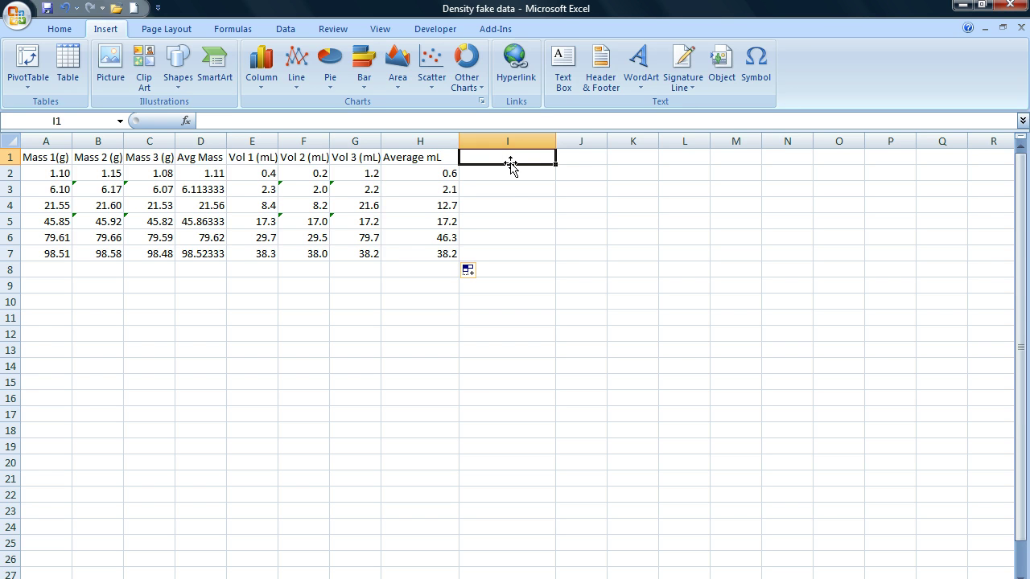
Head I1 Uncertainty in Mass and J1 Uncertainty in Volume, widening column J.
text(Uncertainty in)
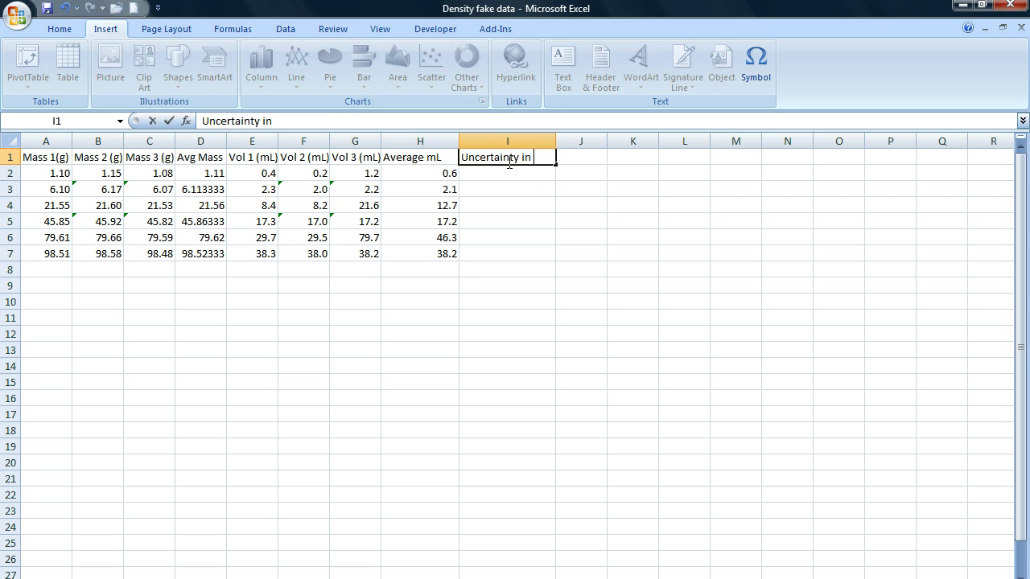
text(Mass)
key(Tab)
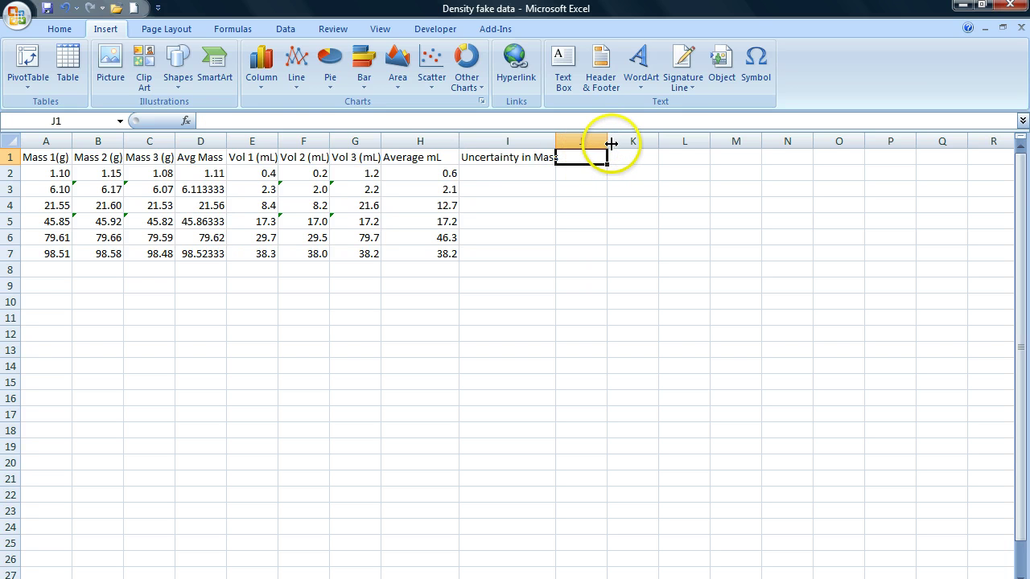
drag(608, 142, 658, 140)
text(Uncertainty in Volume)
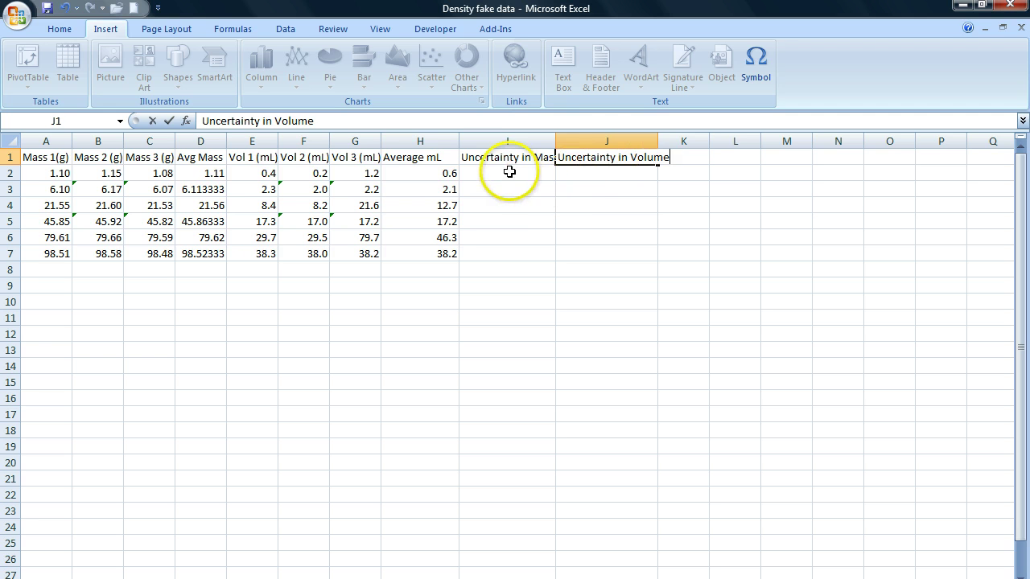
click(509, 172)
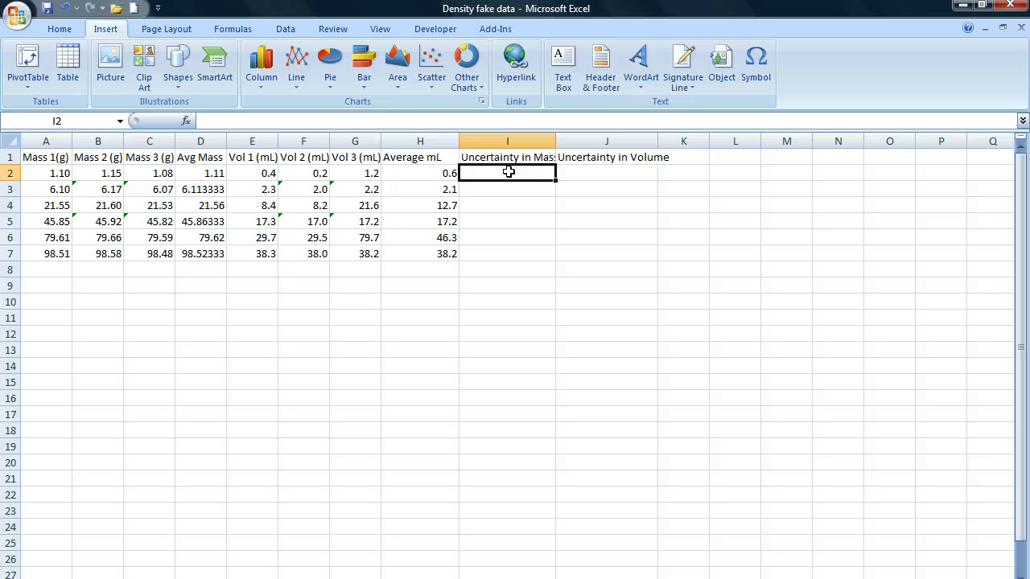
Enter =AVEDEV(A2:C2) in I2 and fill it down to I7.
text(=)
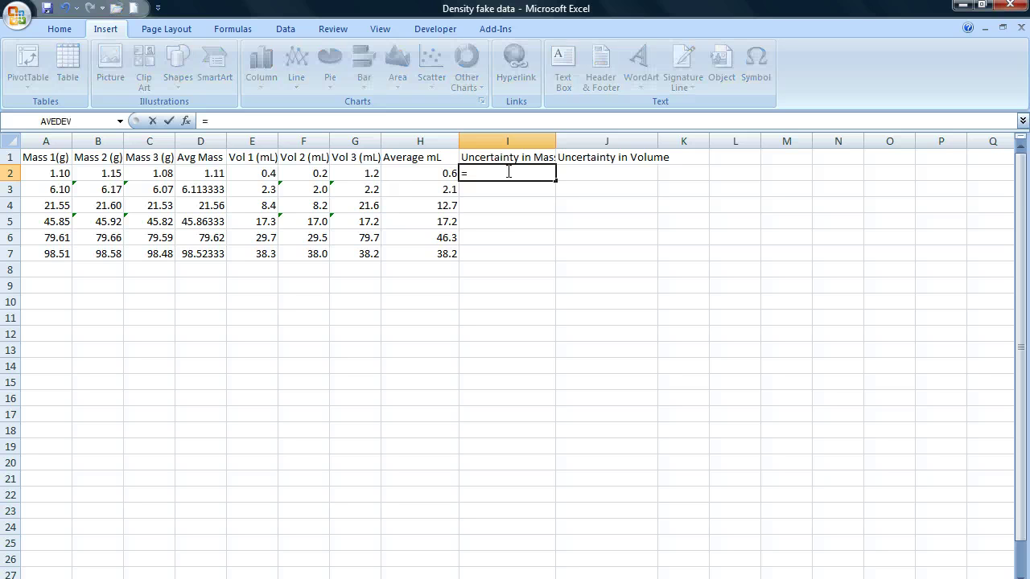
text(ave)
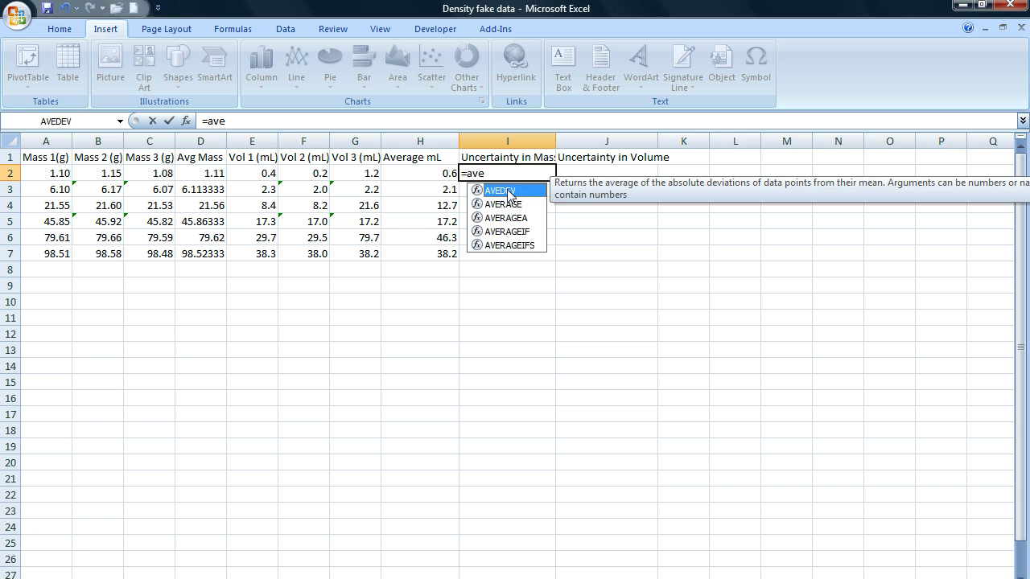
click(501, 176)
text(de)
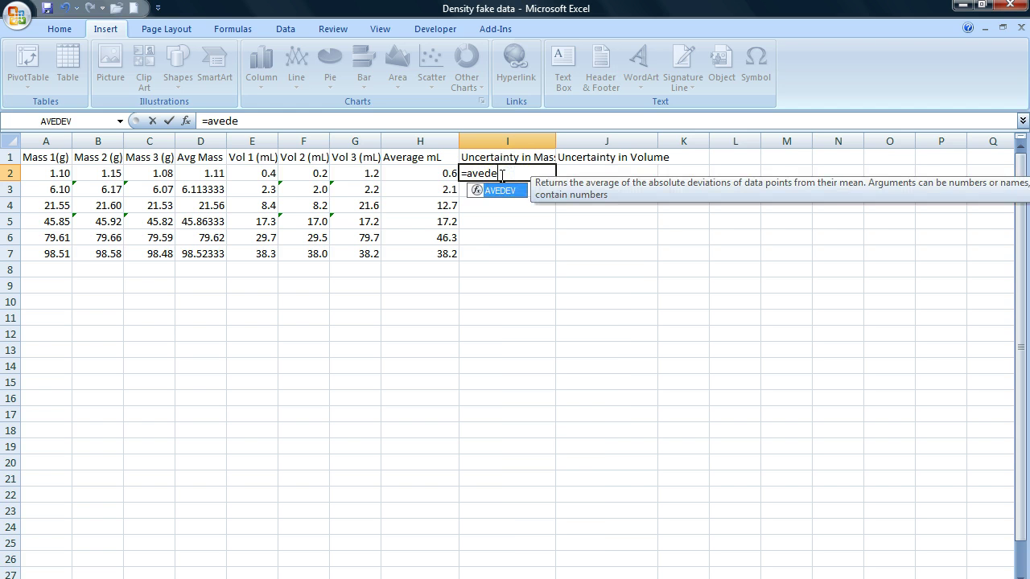
text(v()
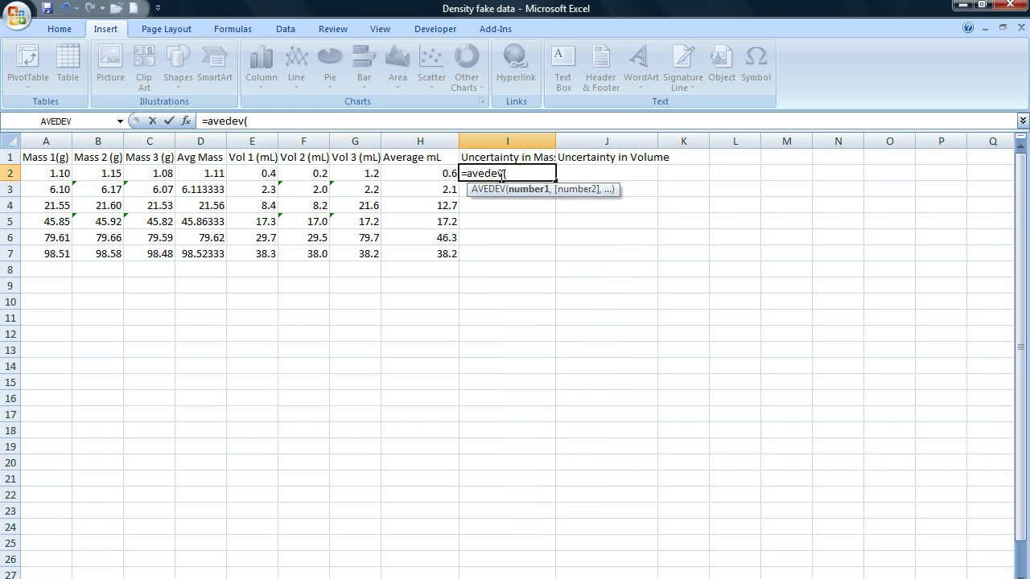
drag(52, 173, 135, 172)
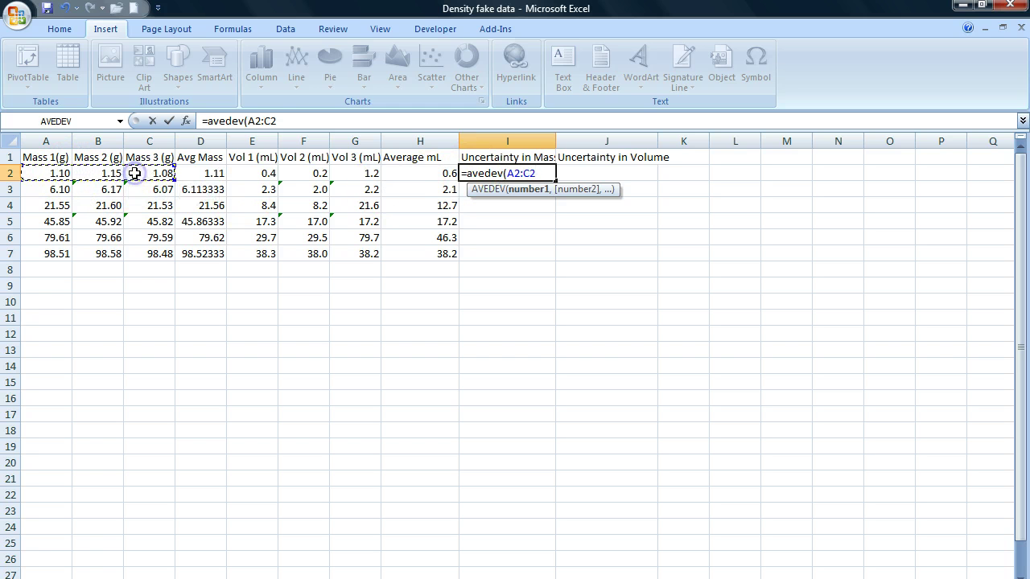
key(Return)
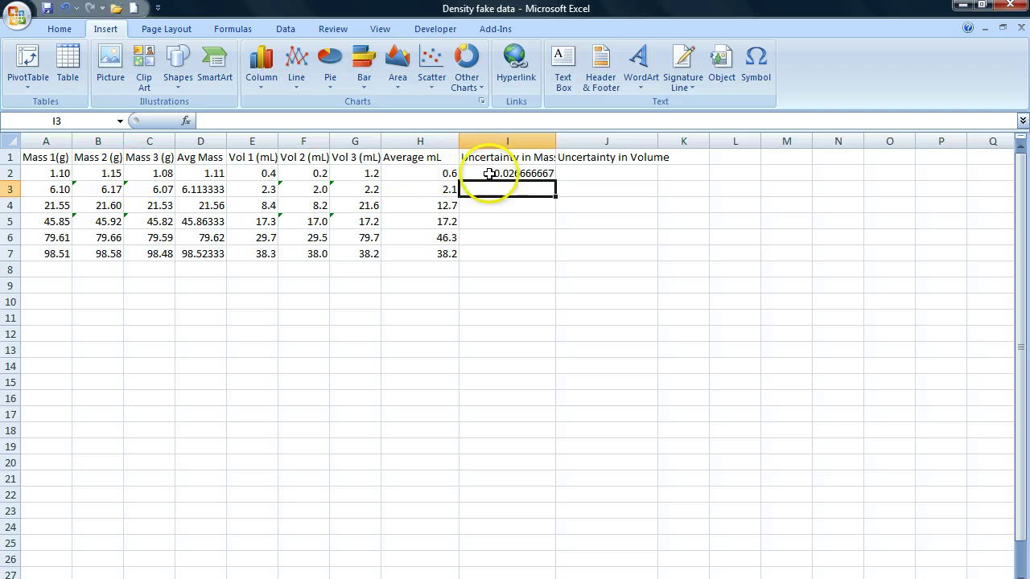
click(491, 173)
drag(553, 180, 549, 257)
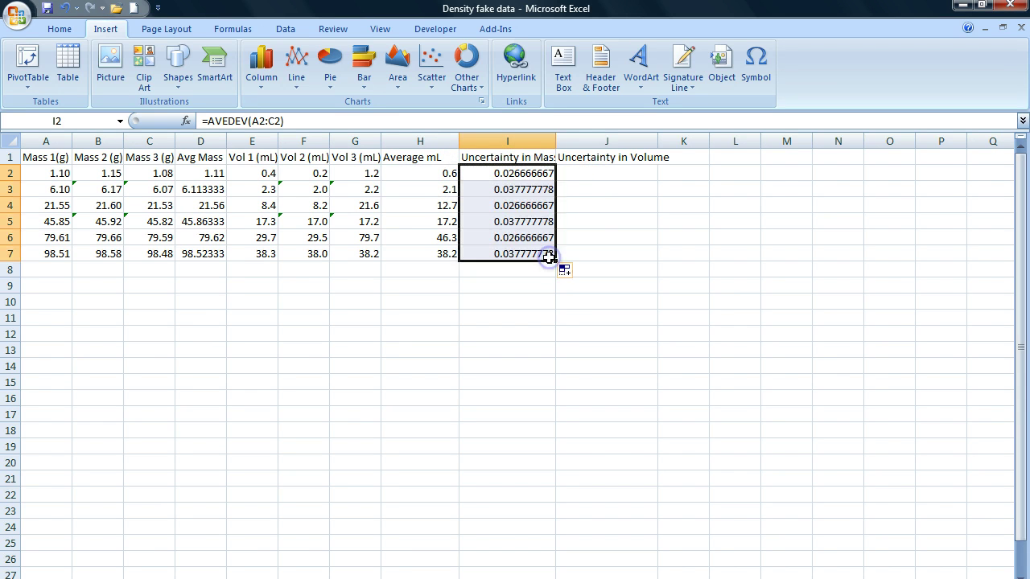
Enter =AVEDEV(E2:G2) in J2 and fill it down to J7.
click(611, 171)
text(=avedev)
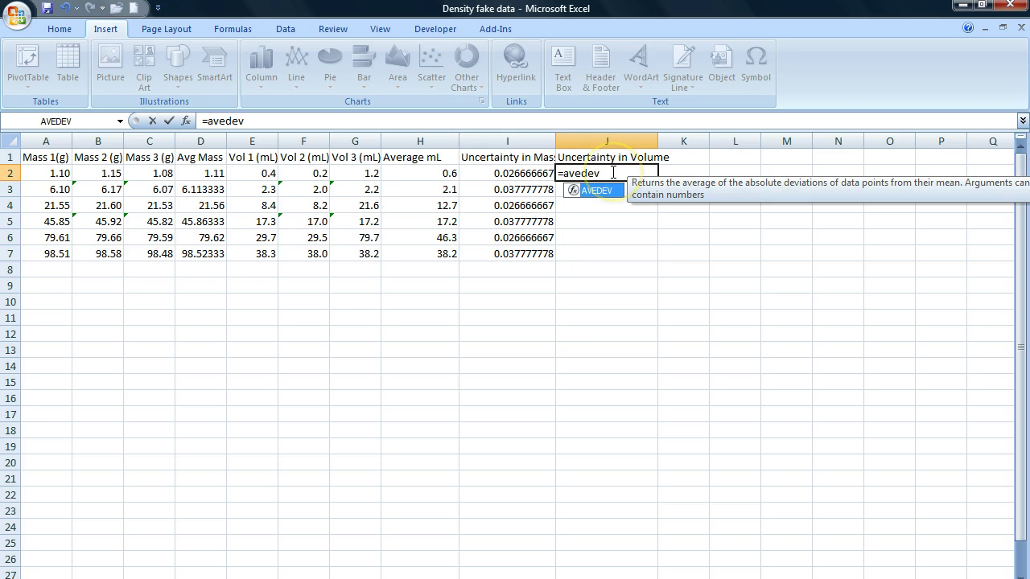
text(()
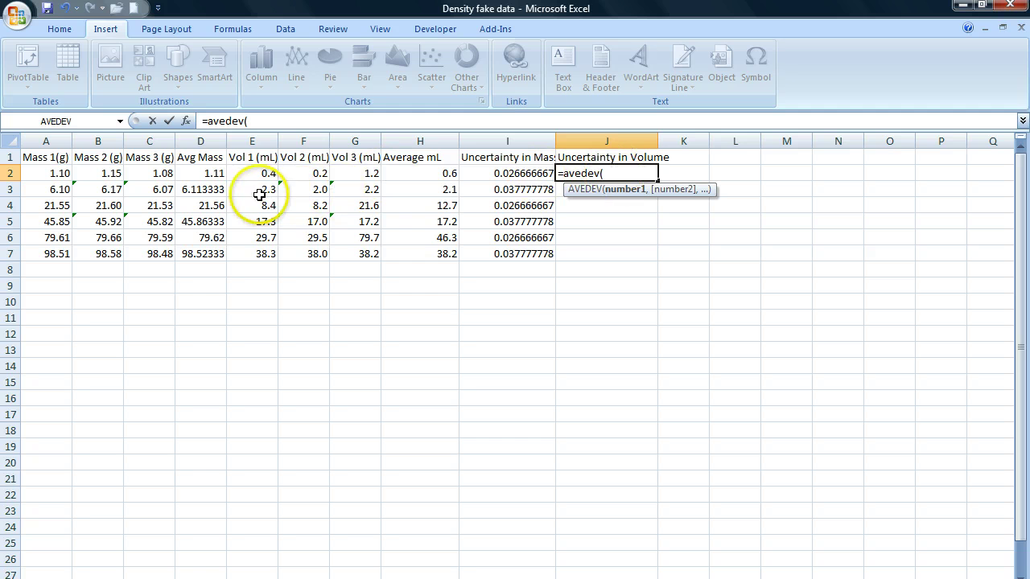
click(270, 170)
drag(269, 171, 346, 169)
key(Return)
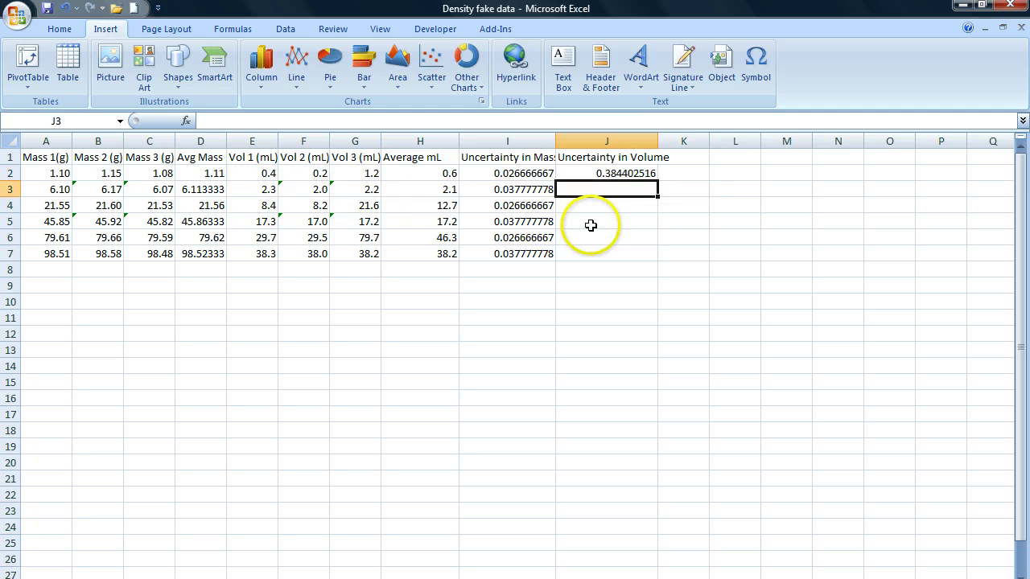
click(620, 171)
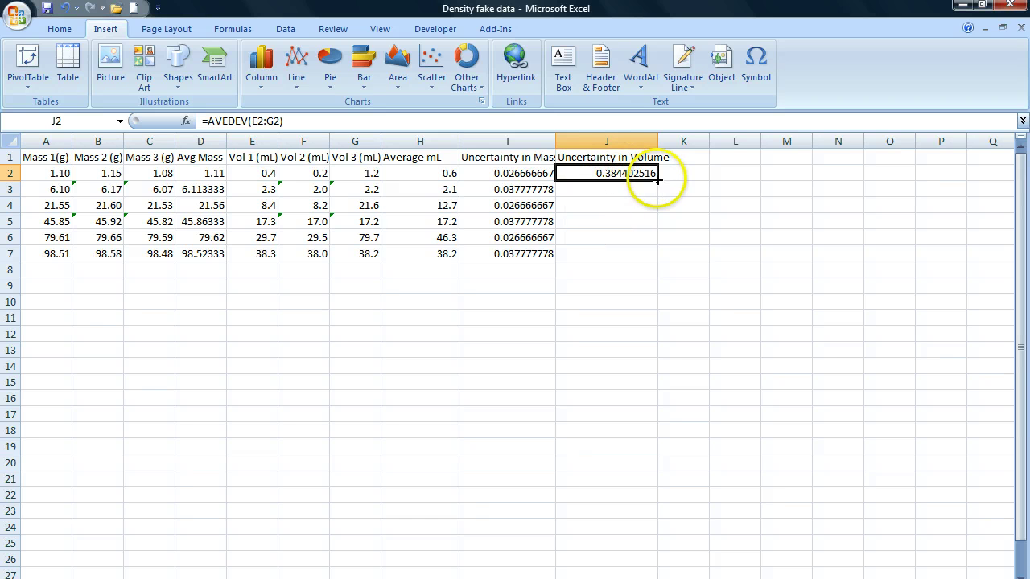
drag(658, 264, 656, 266)
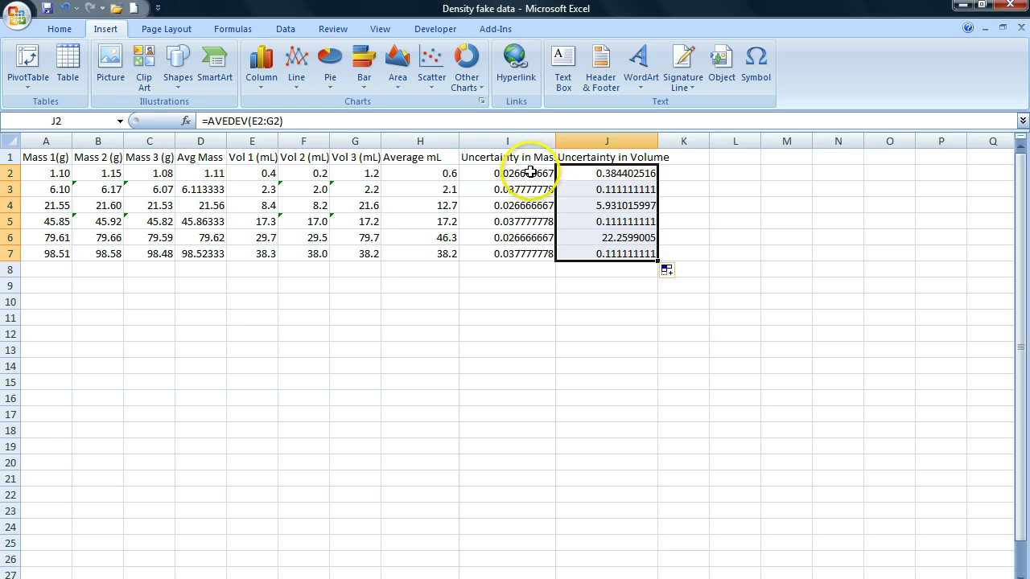
drag(529, 173, 521, 259)
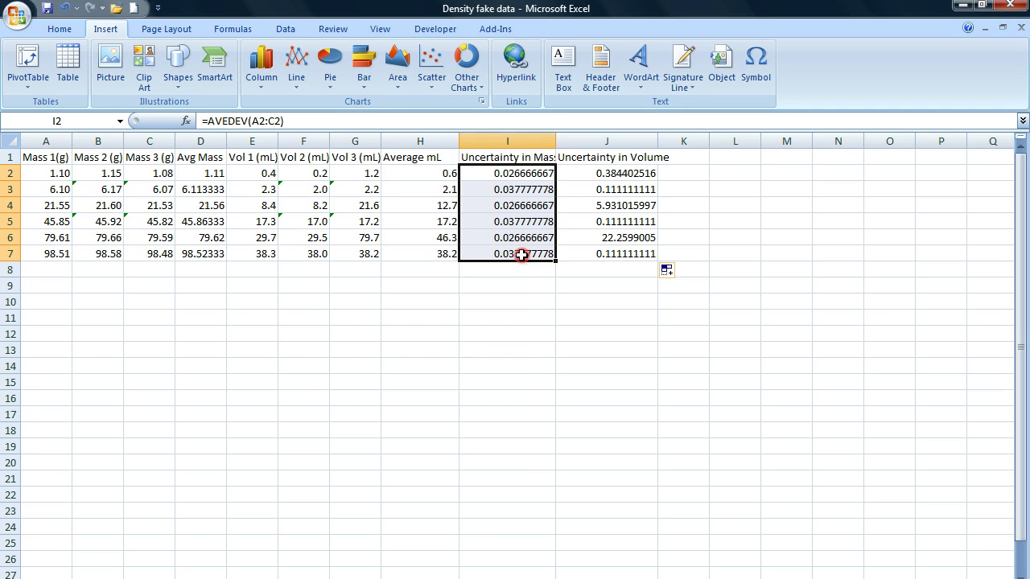
Format the mass uncertainties in I2:I7 as Number with two decimal places.
right_click(521, 255)
click(445, 453)
click(278, 326)
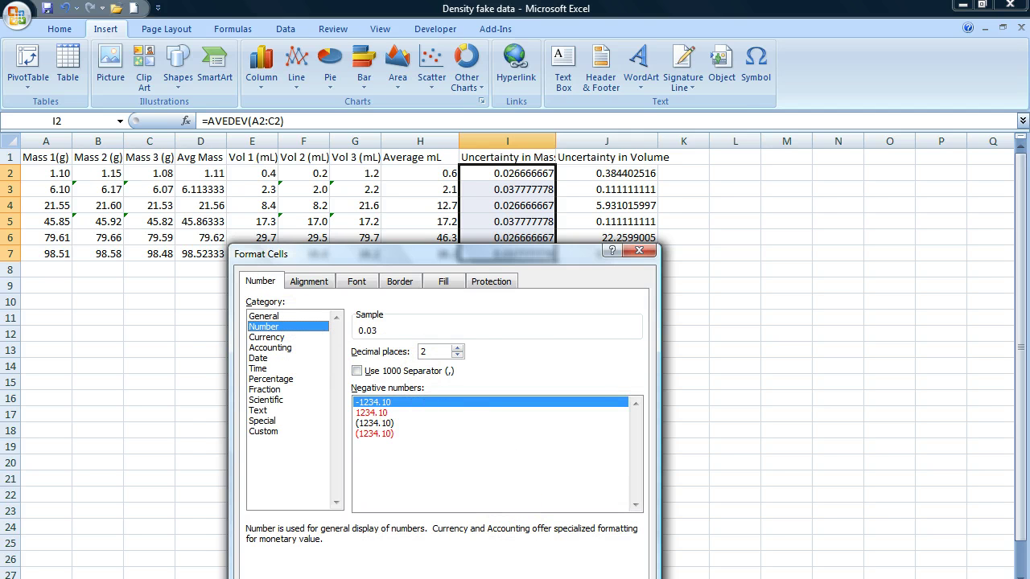
key(Return)
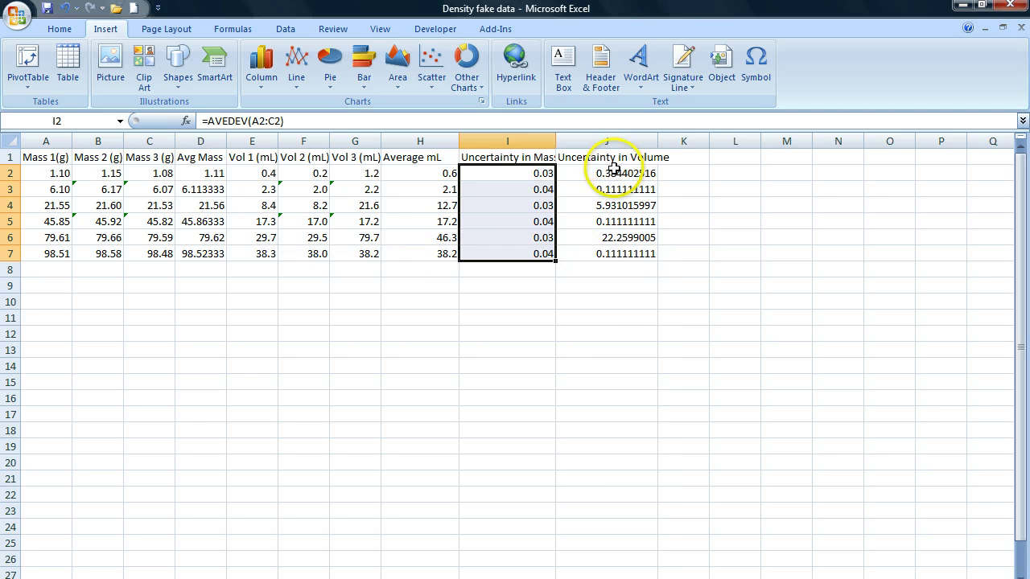
drag(613, 169, 612, 247)
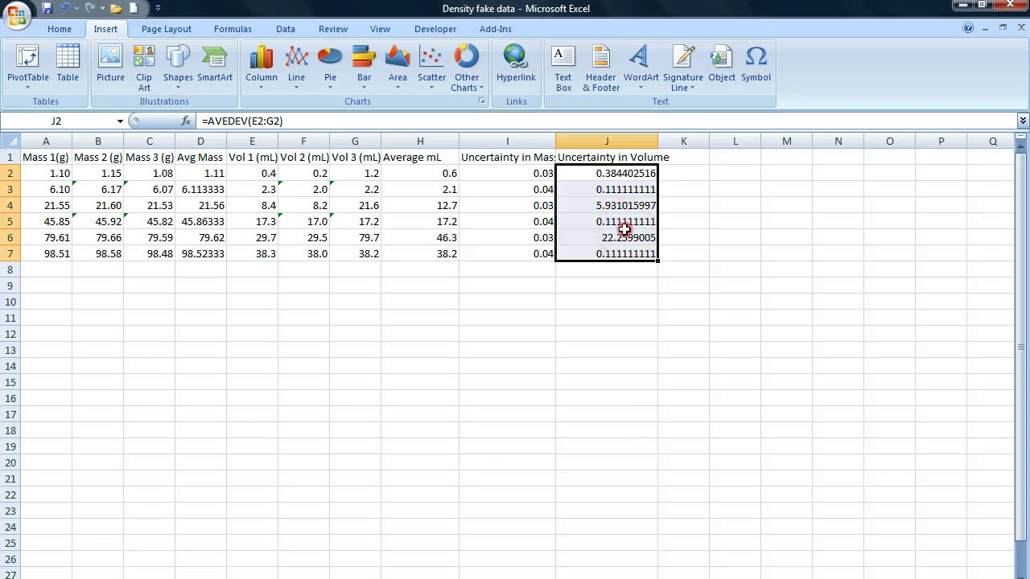
Format the volume uncertainties in J2:J7 as Number with two decimal places.
right_click(624, 231)
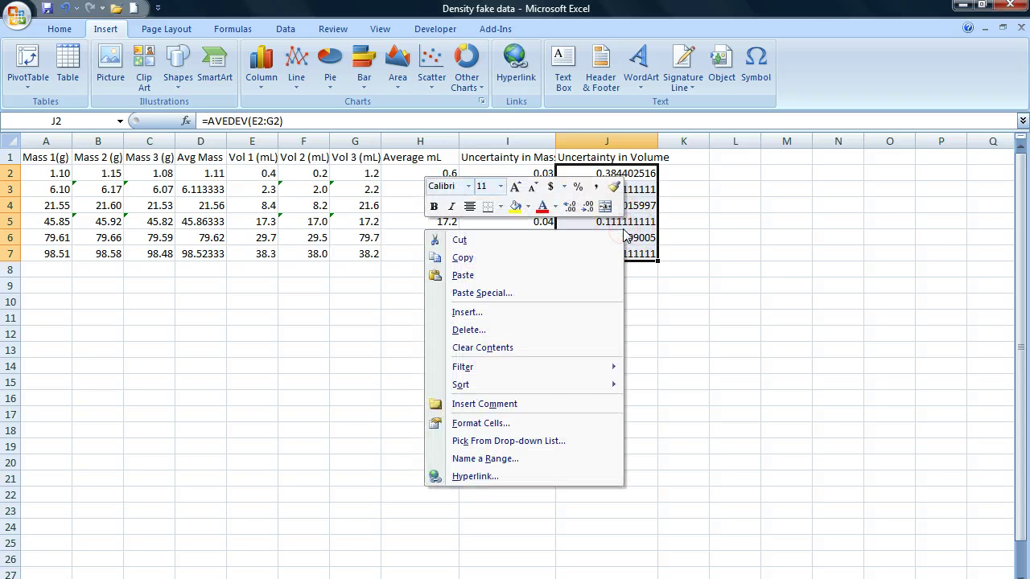
click(536, 424)
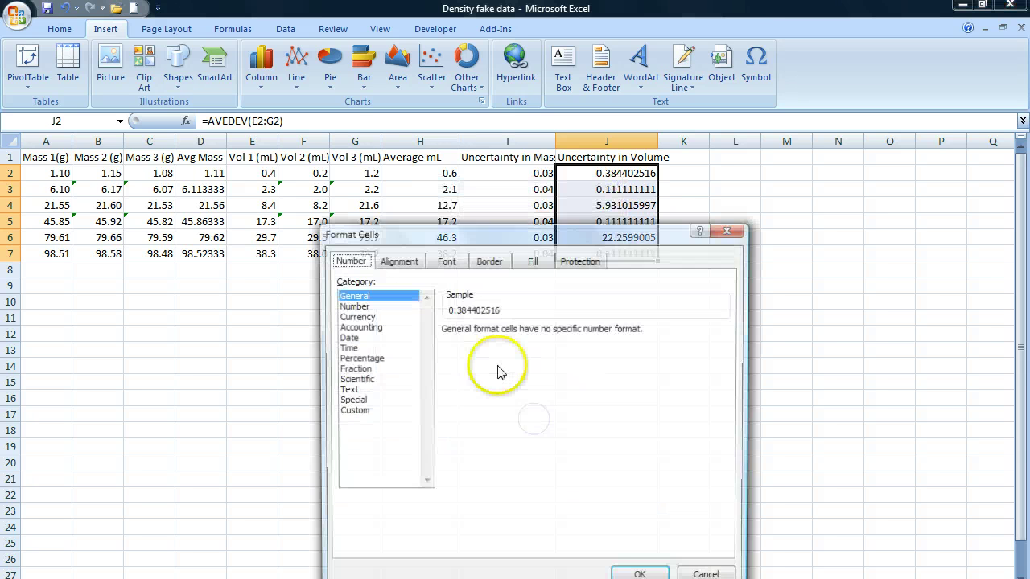
click(357, 306)
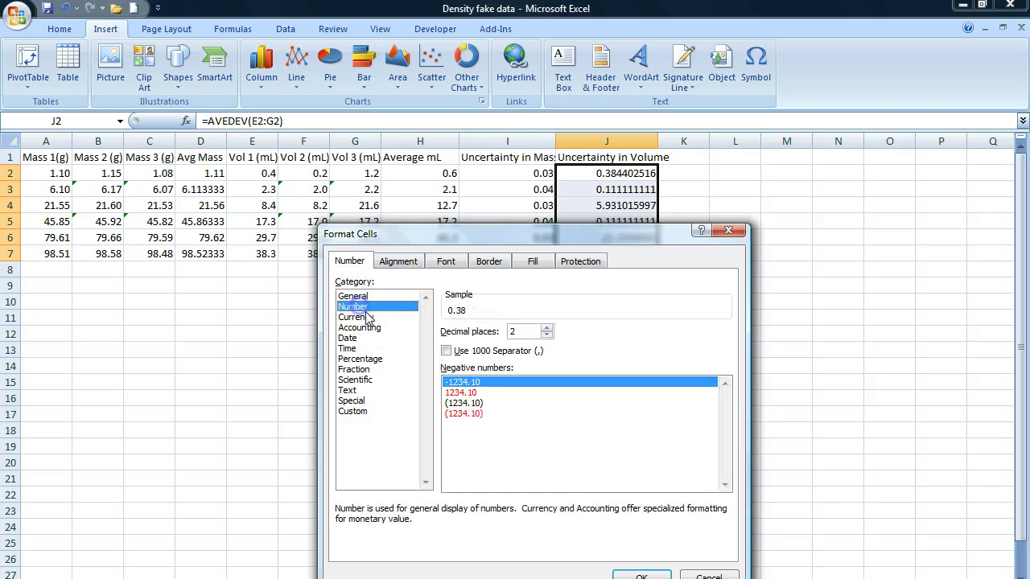
click(641, 577)
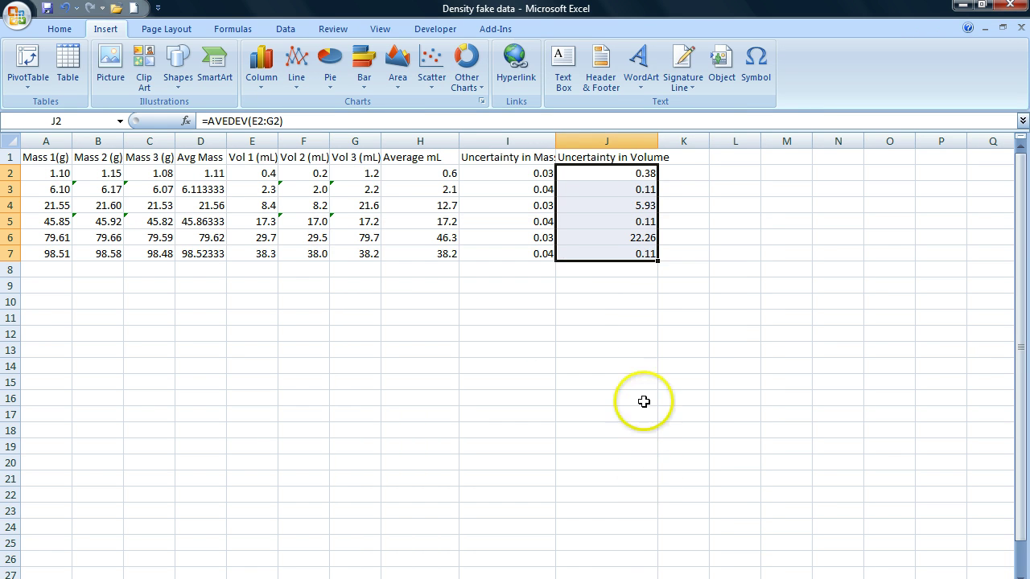
click(614, 203)
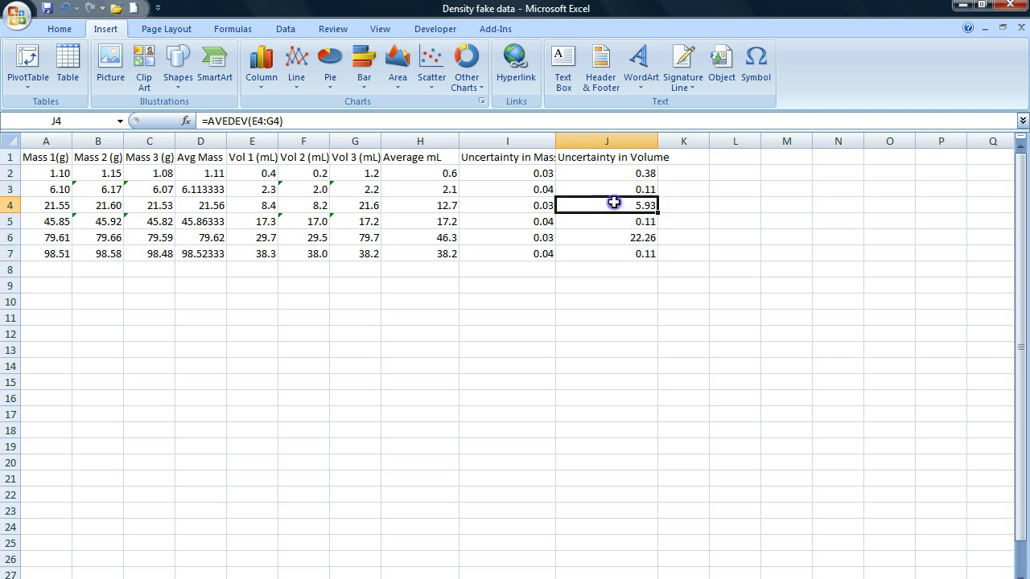
Correct the Vol 3 readings to 8.5 in G4 and 30.0 in G6.
click(370, 205)
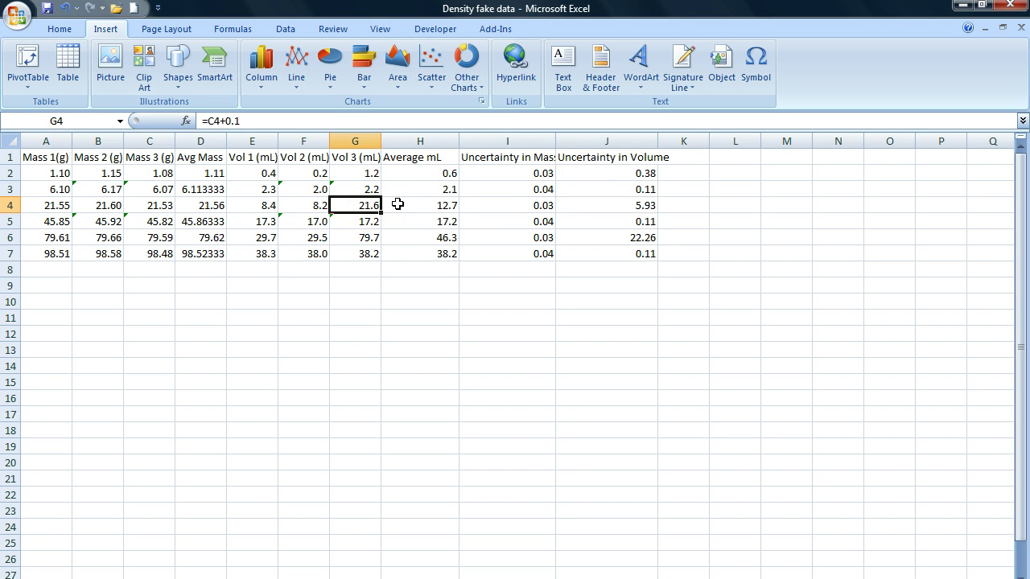
text(8.5)
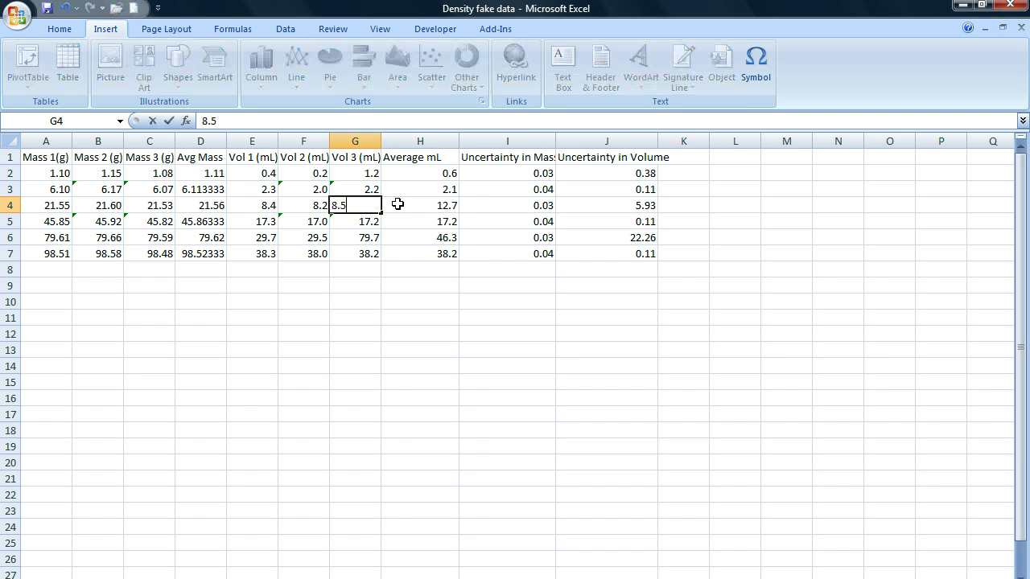
key(Return)
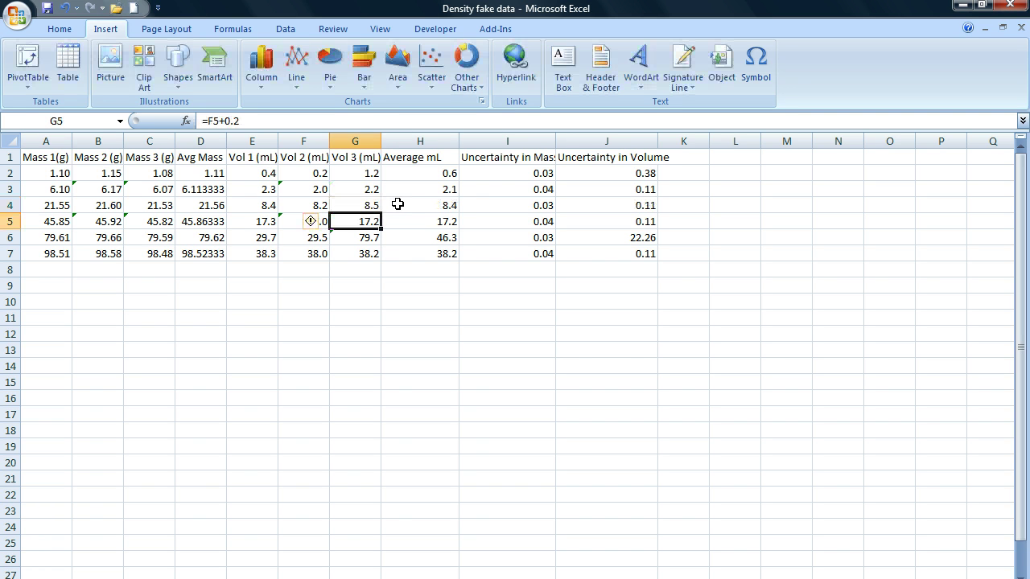
key(Down)
key(Down)
key(Up)
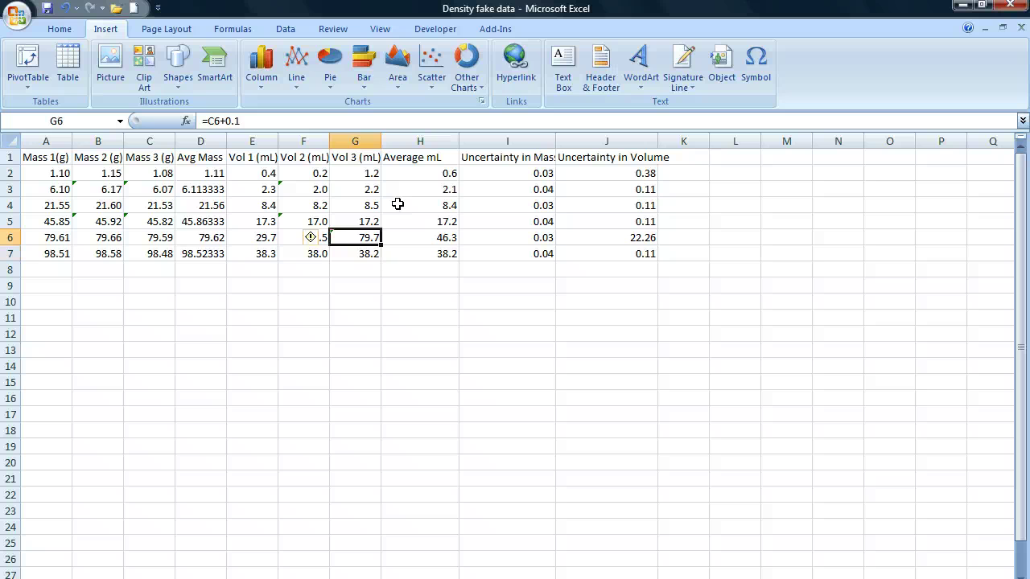
text(30.)
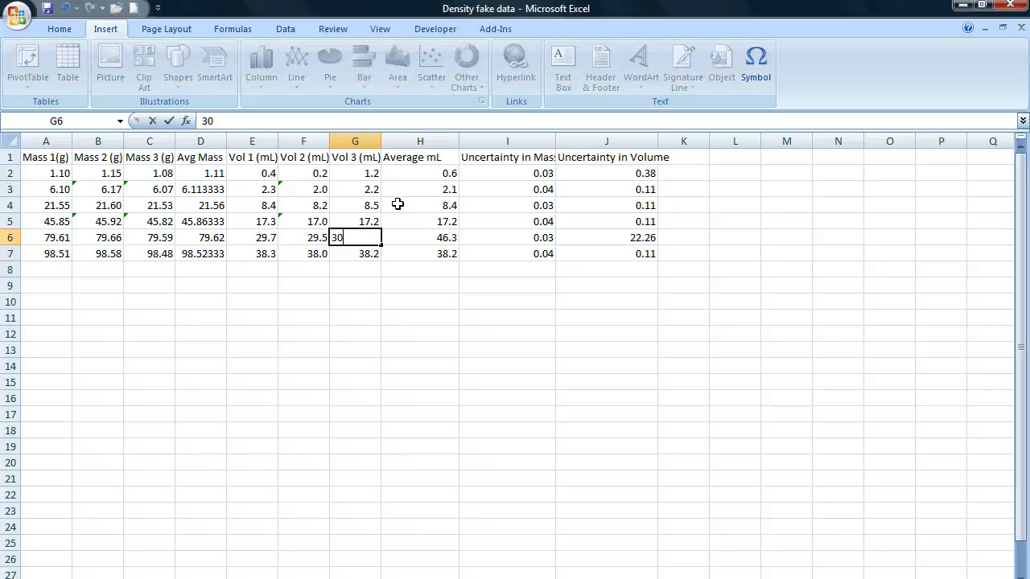
click(409, 202)
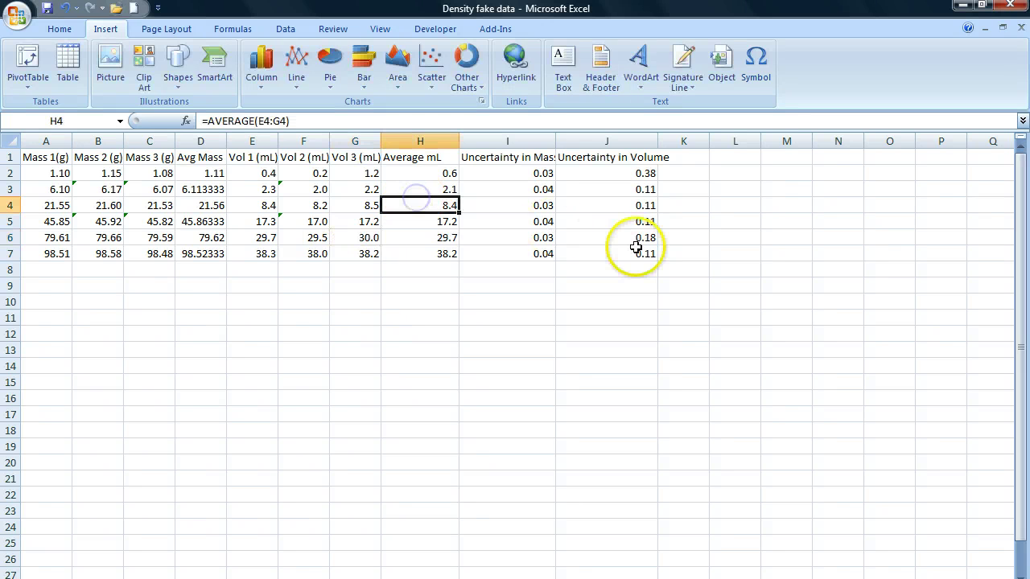
click(704, 234)
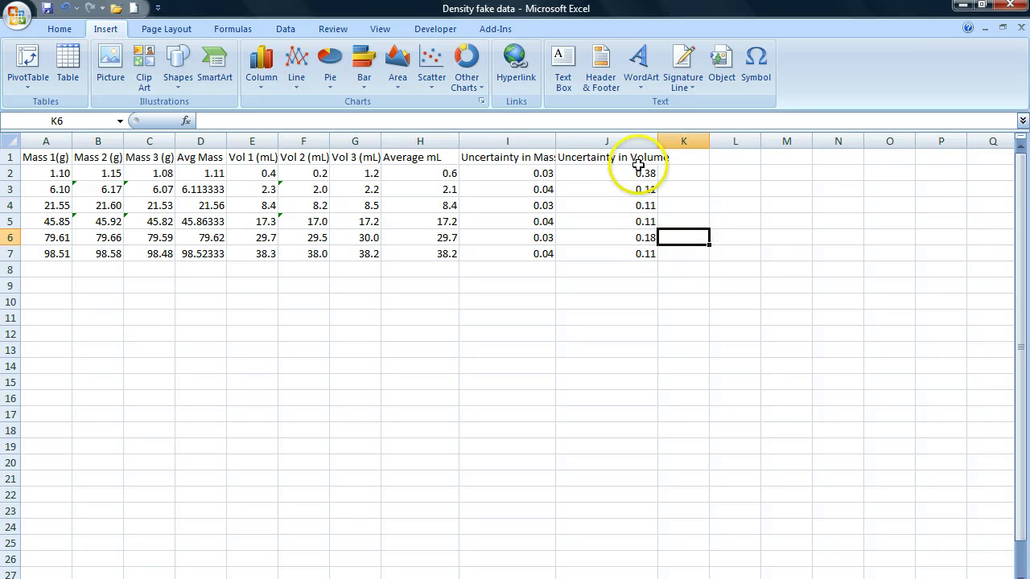
Format the volume uncertainties J2:J7 as Number with one decimal place.
drag(634, 174, 626, 248)
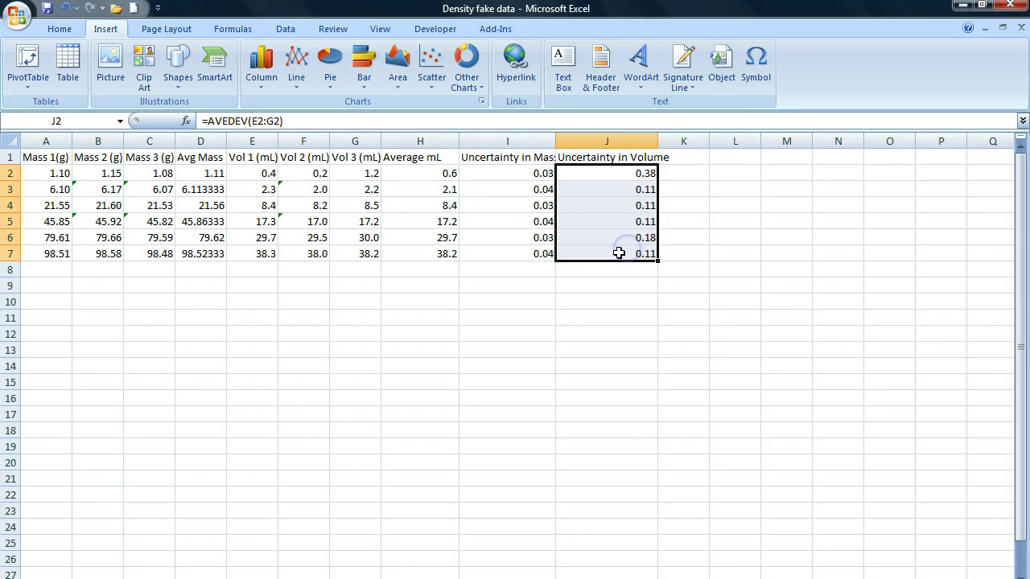
right_click(619, 253)
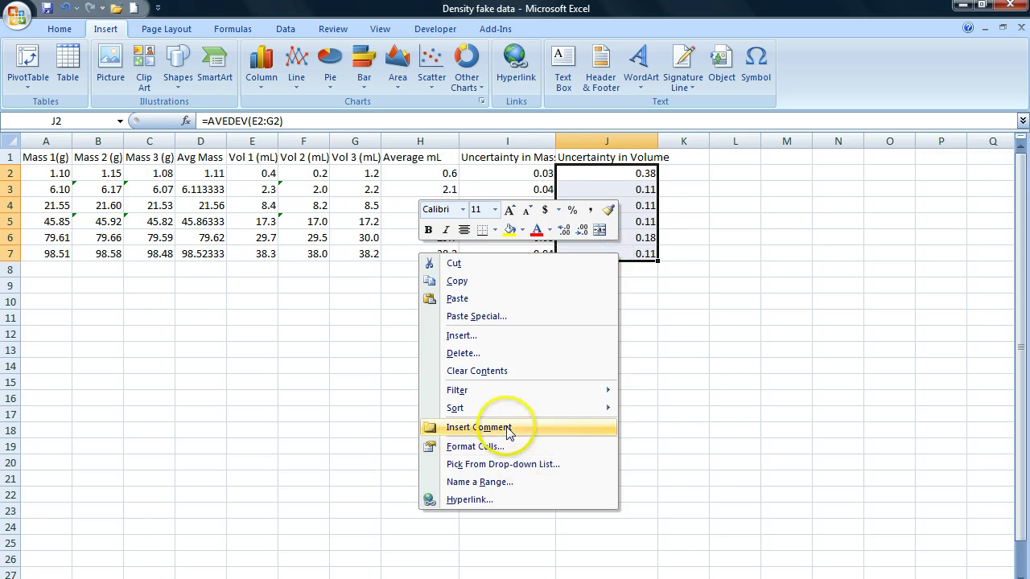
click(491, 446)
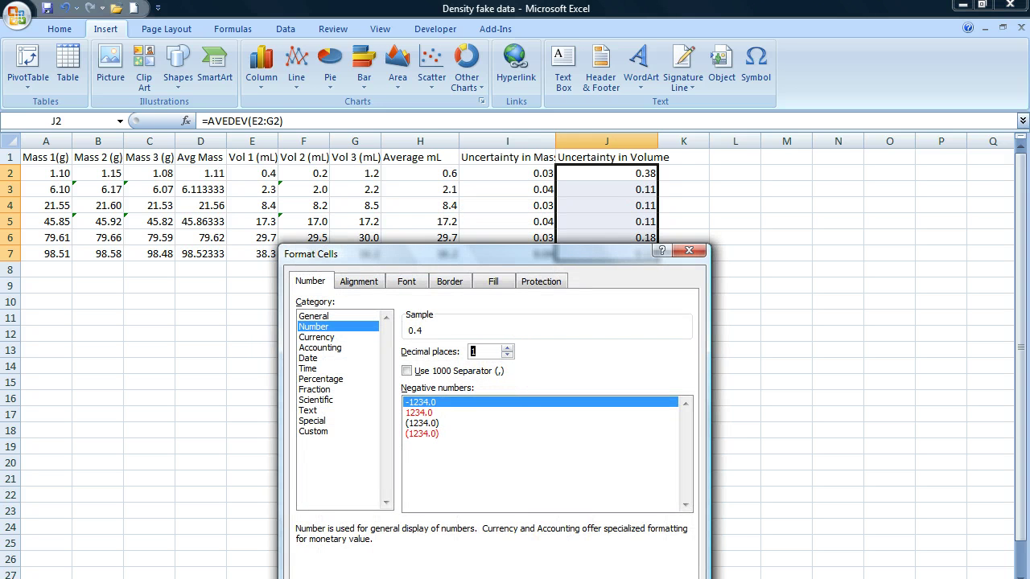
key(Return)
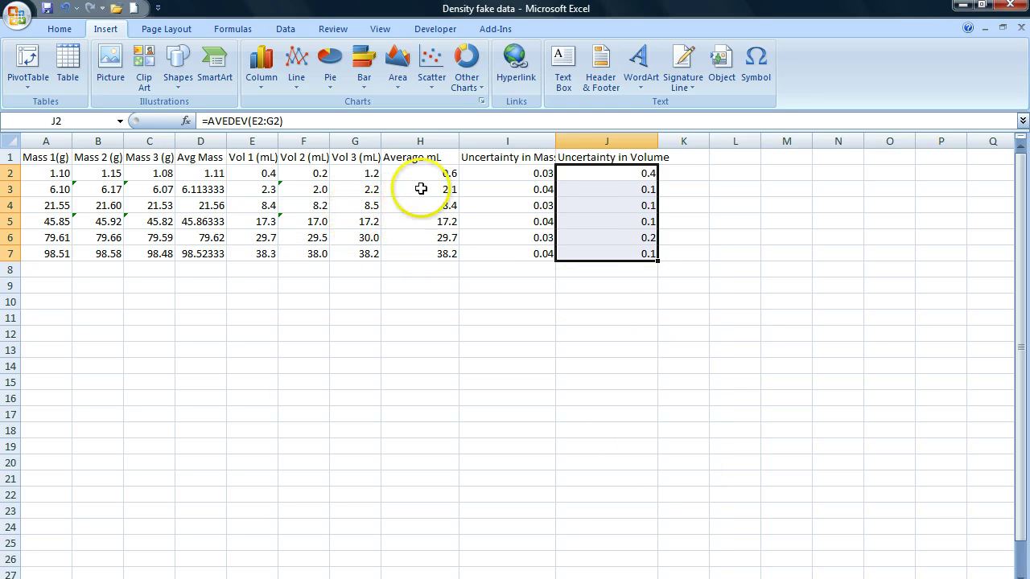
Format the average masses D2:D7 as Number with two decimal places.
drag(211, 172, 206, 251)
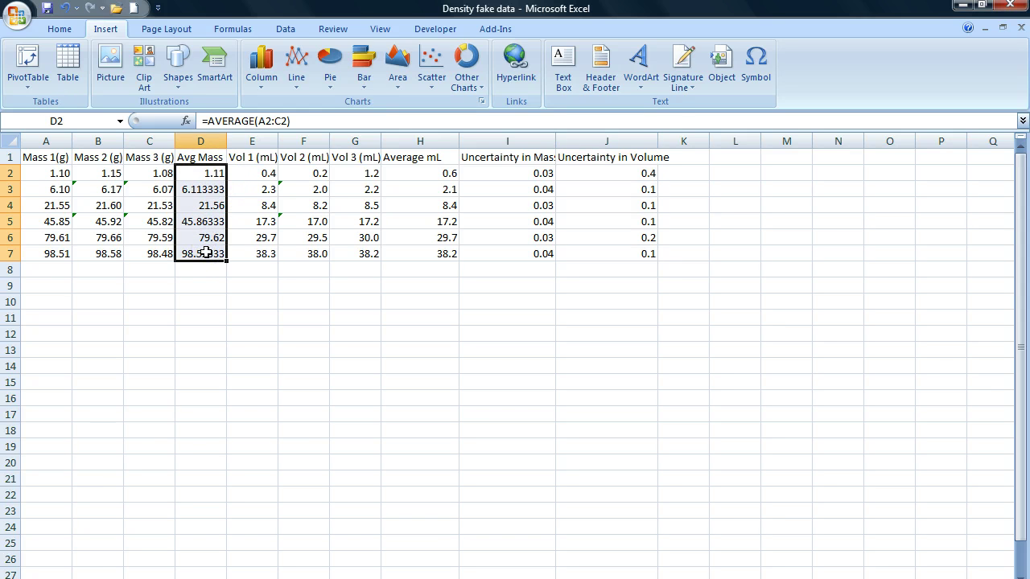
right_click(207, 253)
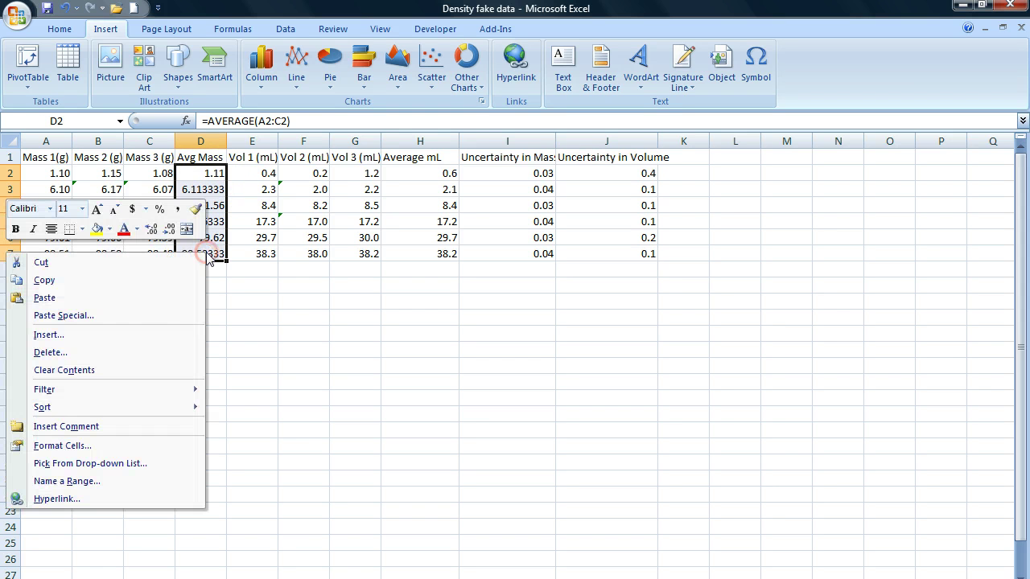
click(114, 445)
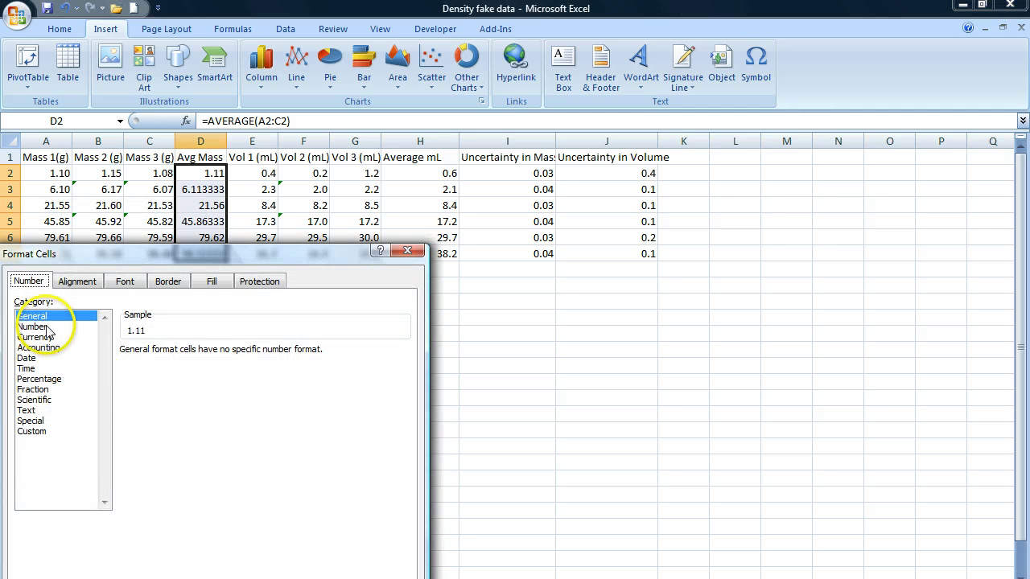
click(46, 327)
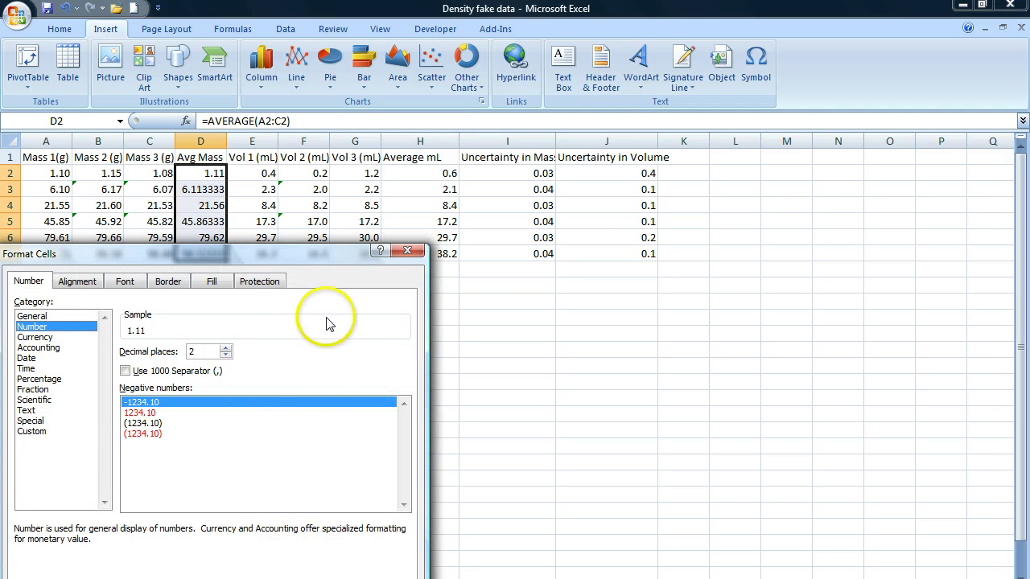
drag(317, 256, 365, 189)
click(372, 532)
click(412, 481)
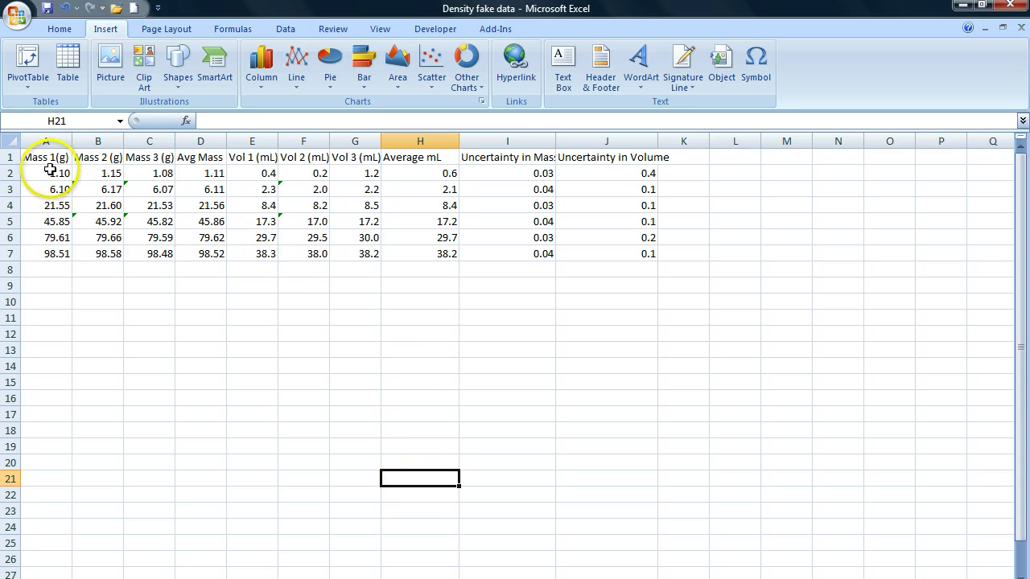
Insert a Scatter with Only Markers chart of A2:J7 and move it below the table.
drag(47, 170, 607, 254)
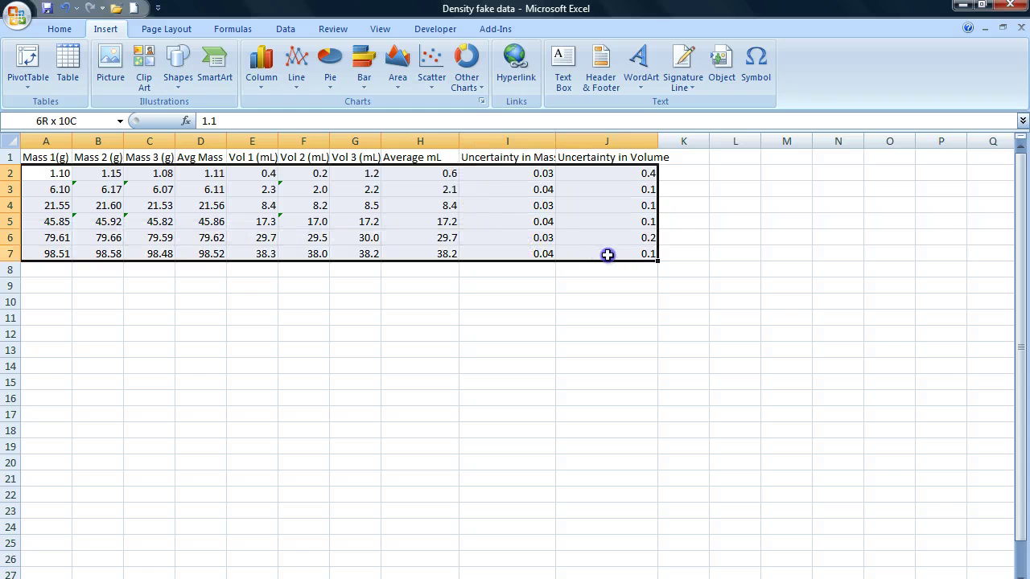
click(431, 66)
click(356, 133)
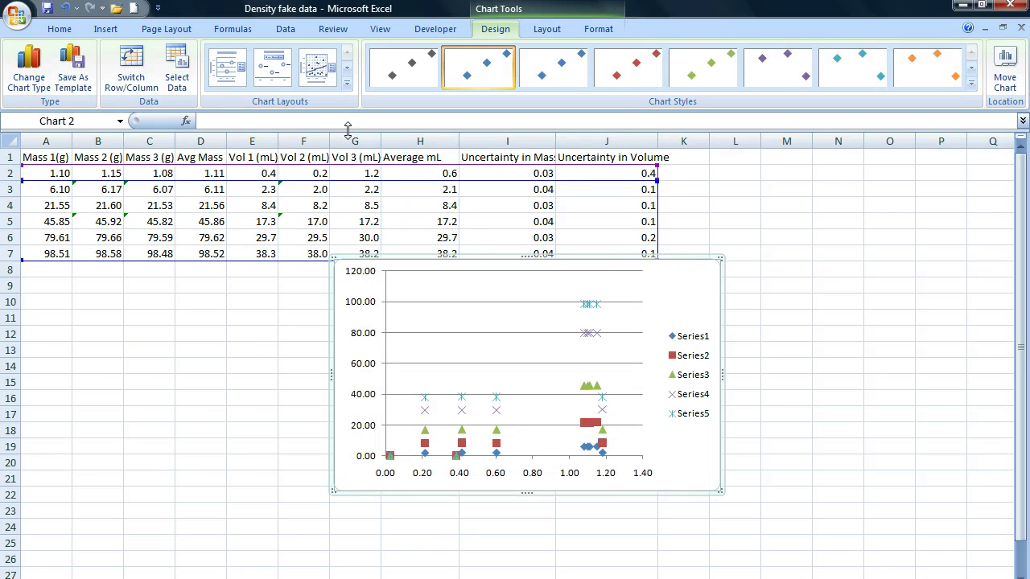
click(314, 171)
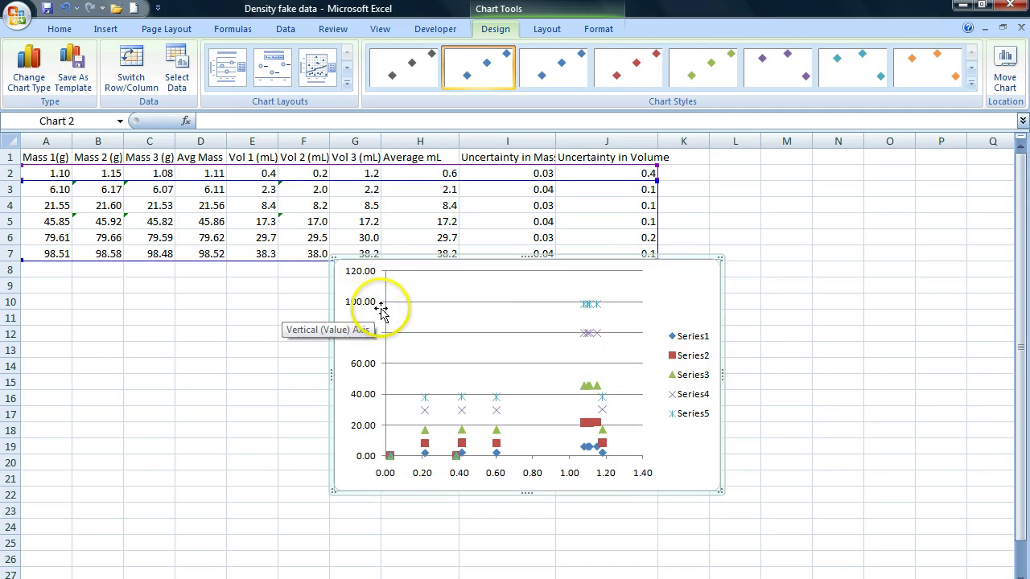
drag(476, 258, 456, 294)
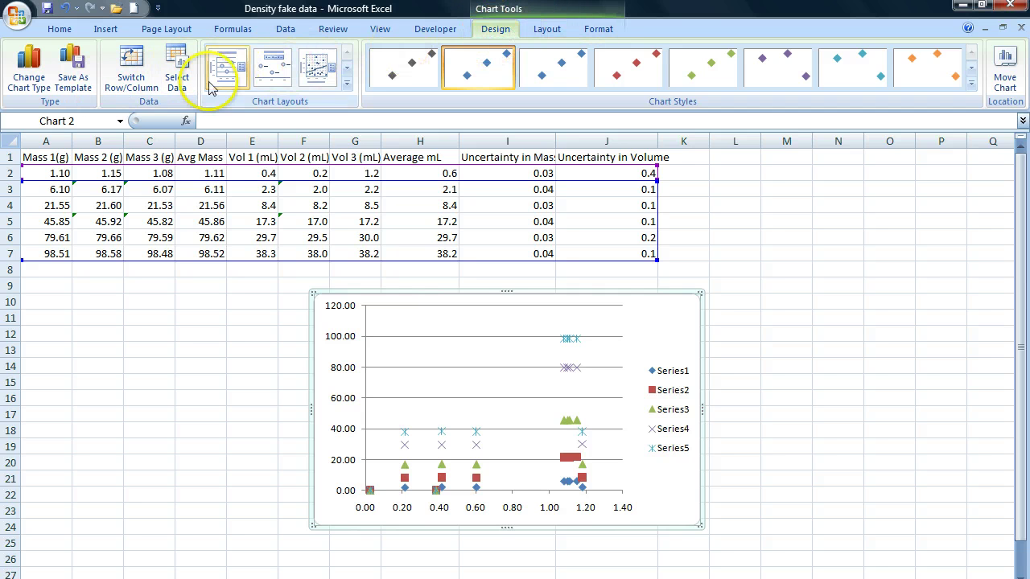
In Select Data, remove Series5, Series4, Series3 and Series2, keeping only Series1.
click(182, 73)
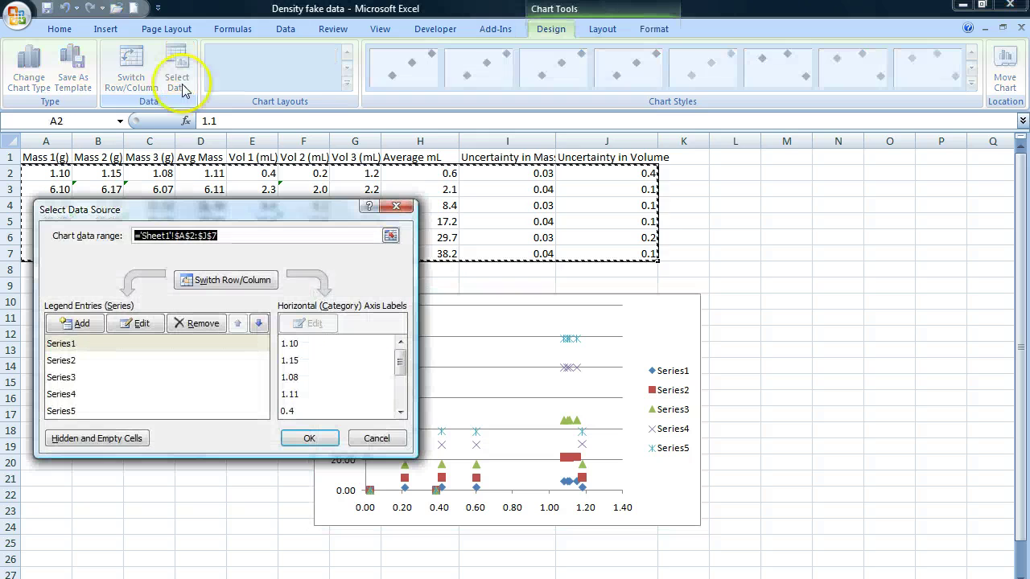
click(69, 411)
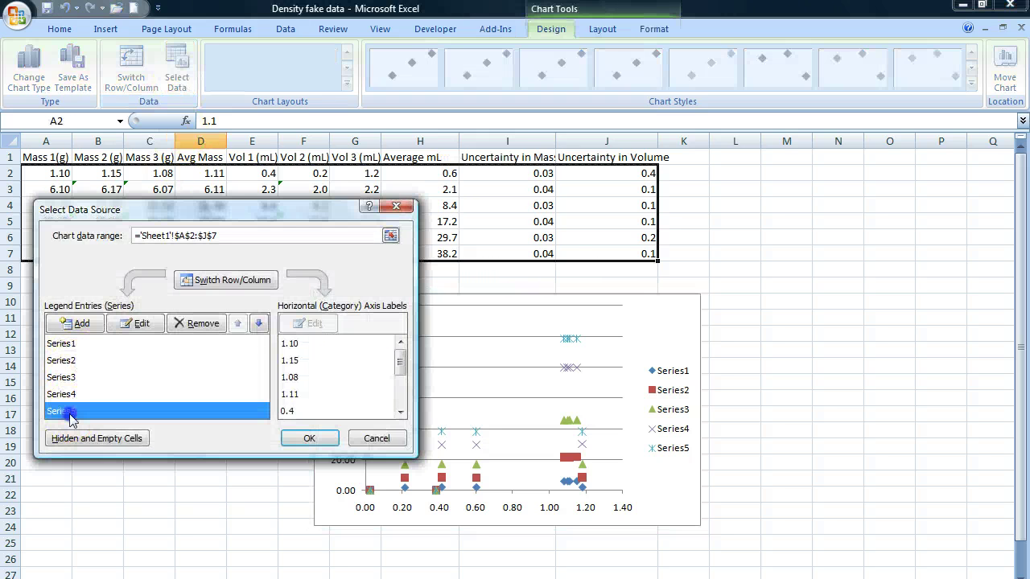
click(183, 323)
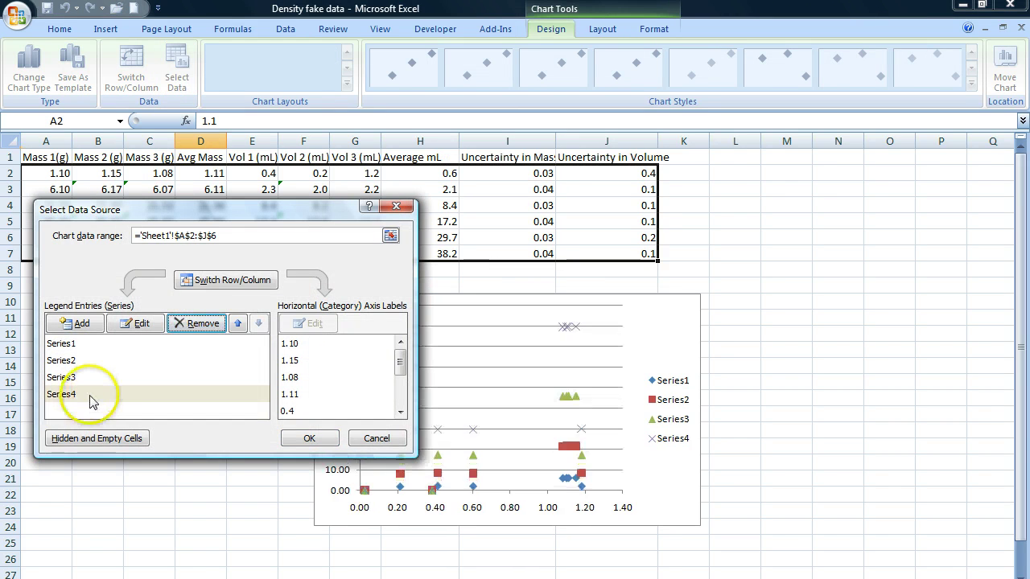
click(88, 394)
click(197, 321)
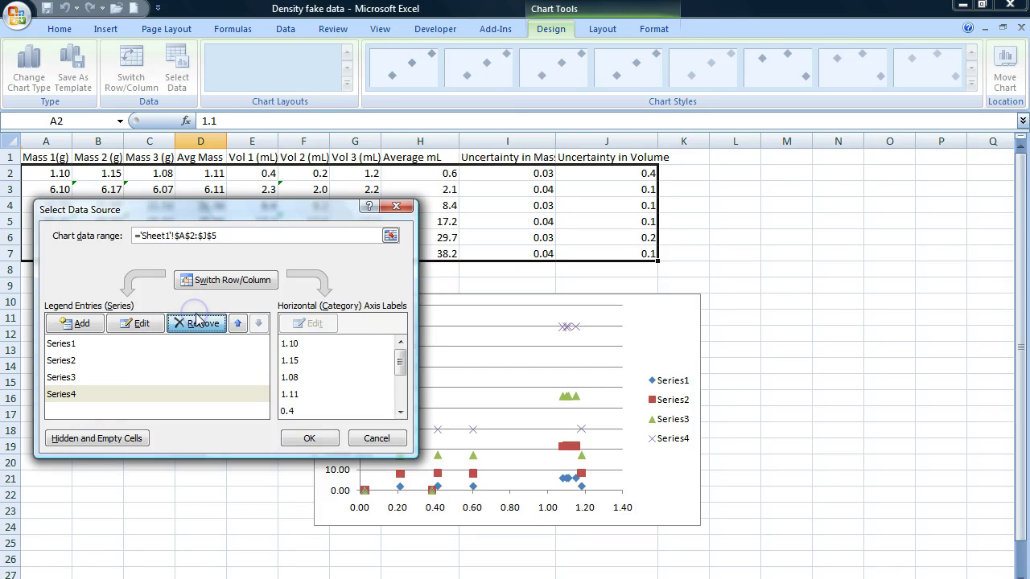
click(99, 378)
click(180, 329)
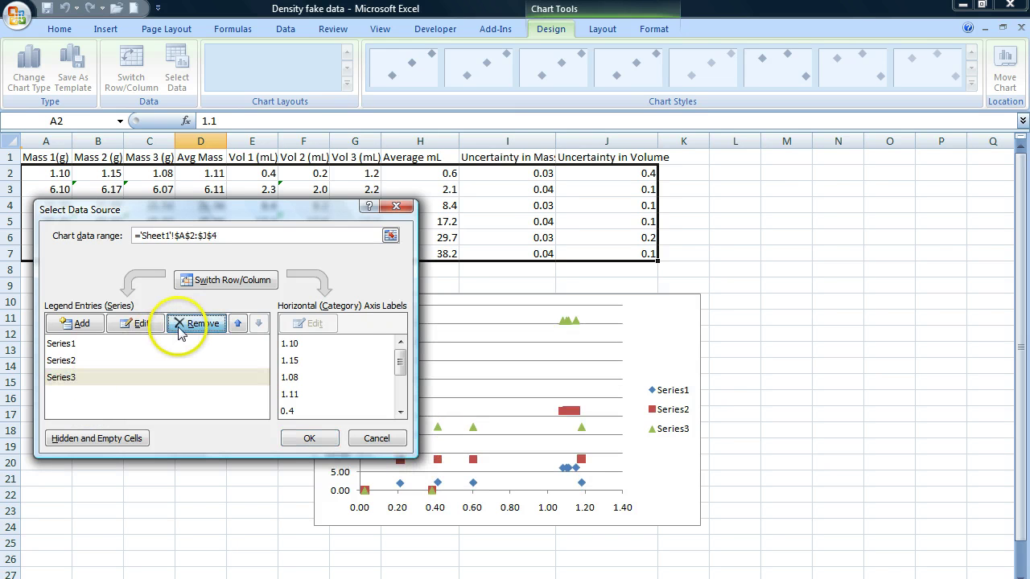
click(63, 360)
click(183, 324)
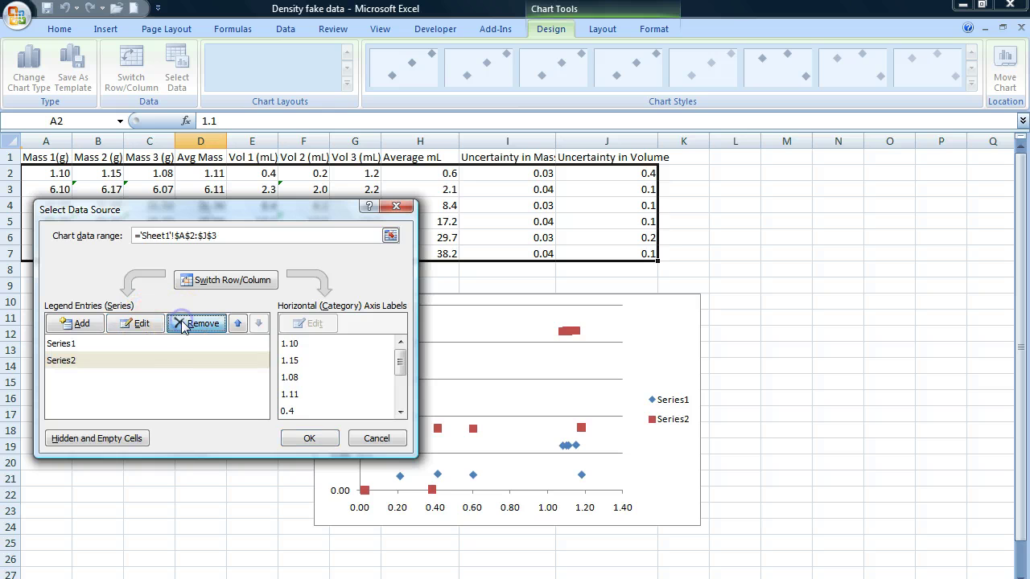
Set Series1 X values to Average mL H2:H7 and Y values to Avg Mass D2:D7.
click(139, 328)
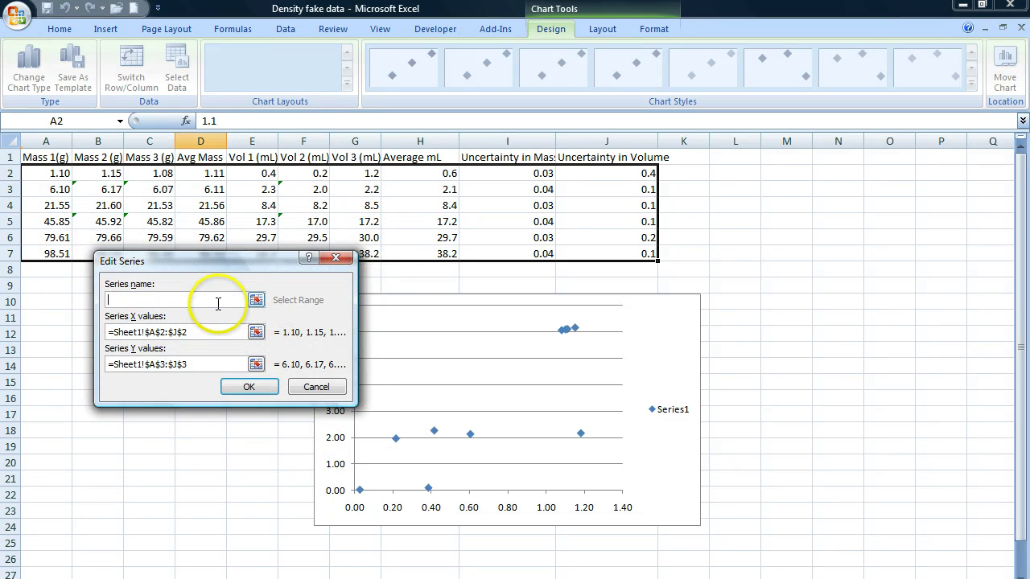
drag(258, 259, 619, 239)
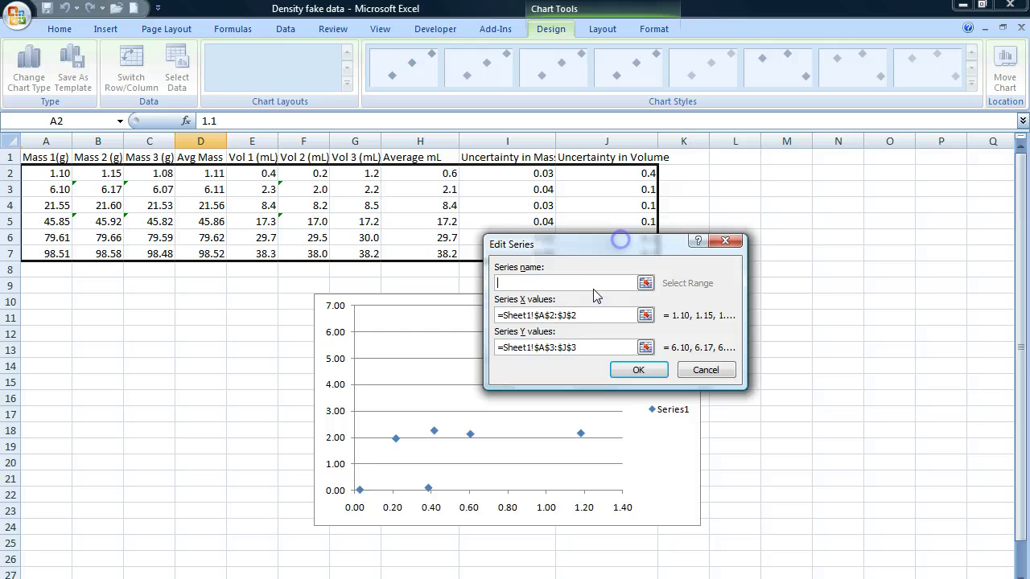
click(646, 316)
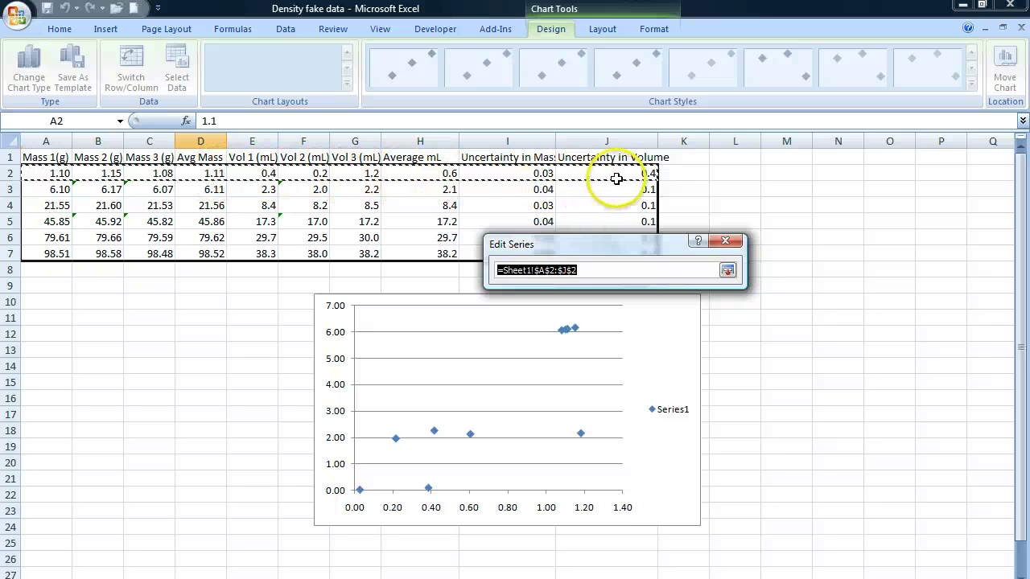
click(443, 173)
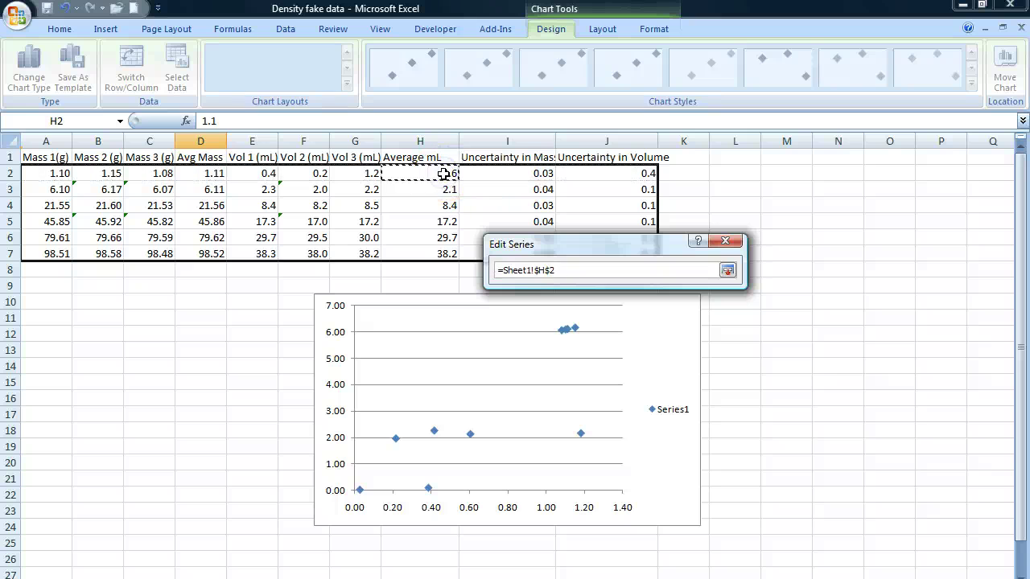
drag(443, 173, 434, 255)
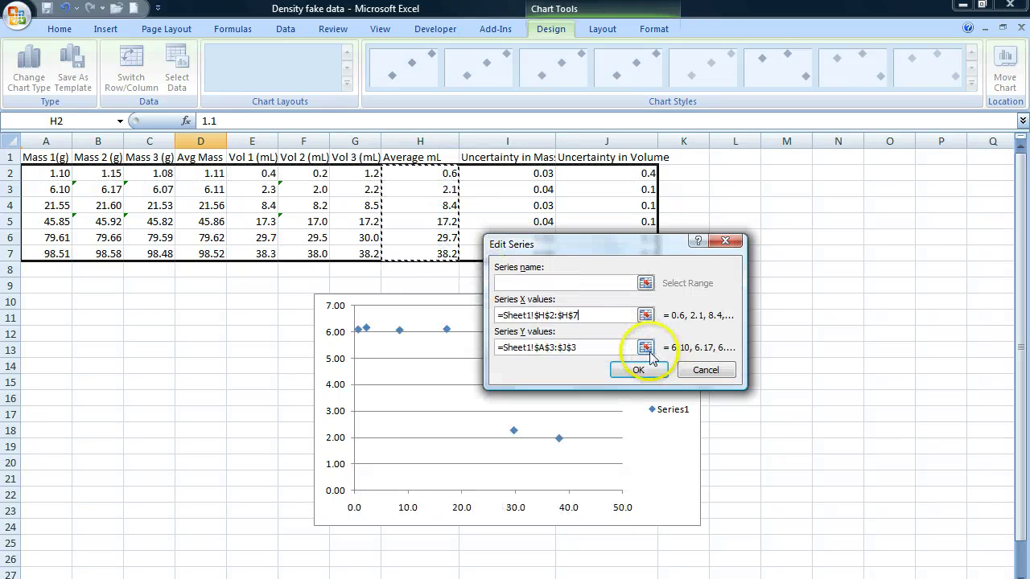
click(645, 347)
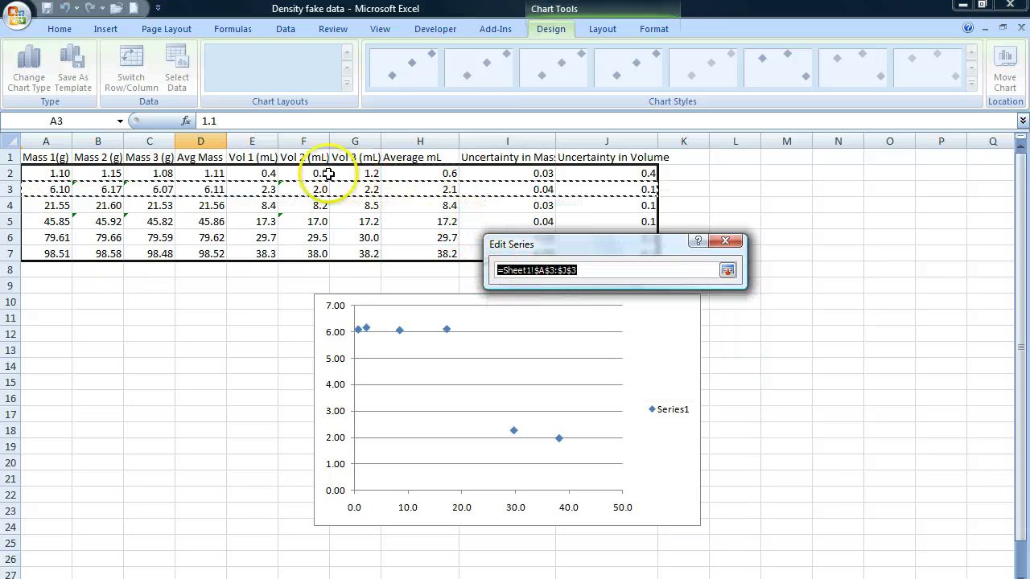
drag(216, 174, 198, 251)
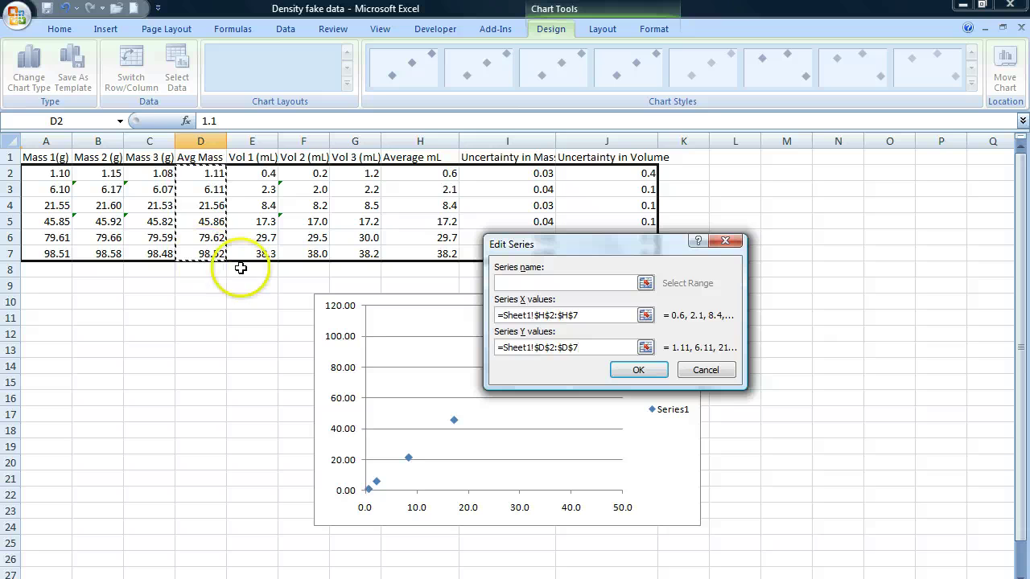
drag(573, 246, 671, 201)
click(680, 296)
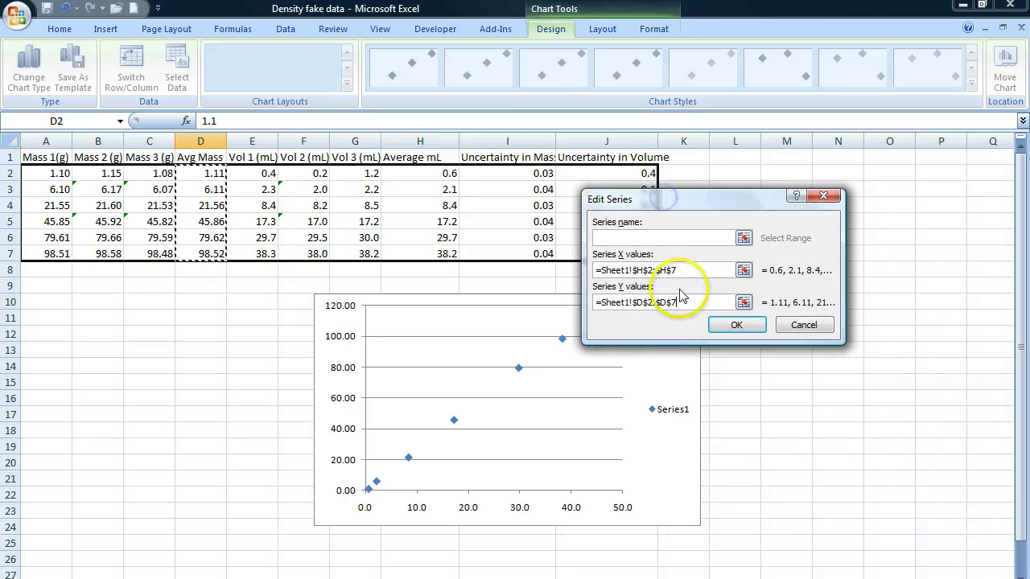
click(736, 325)
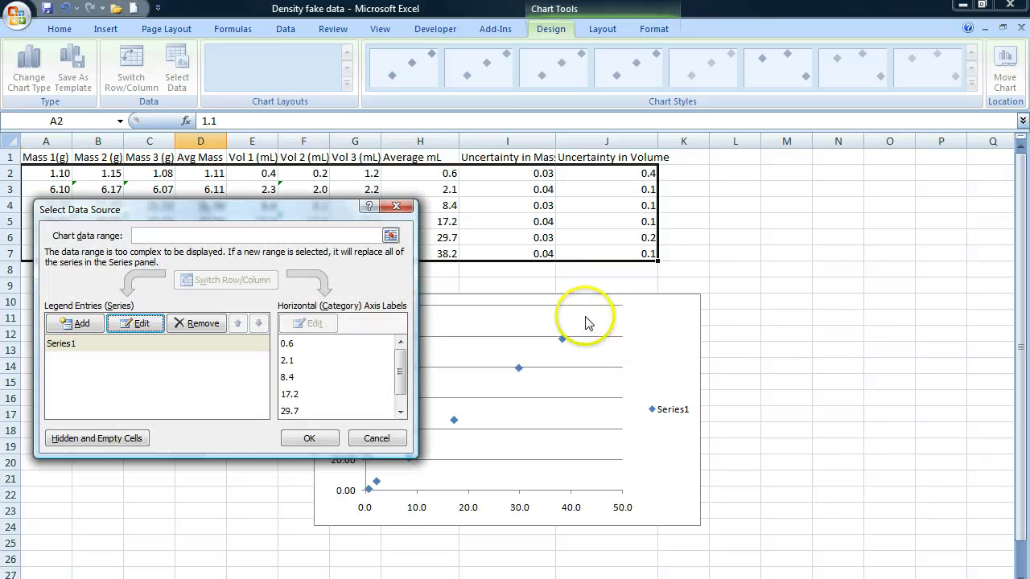
Confirm the new data source and enlarge the chart.
click(307, 438)
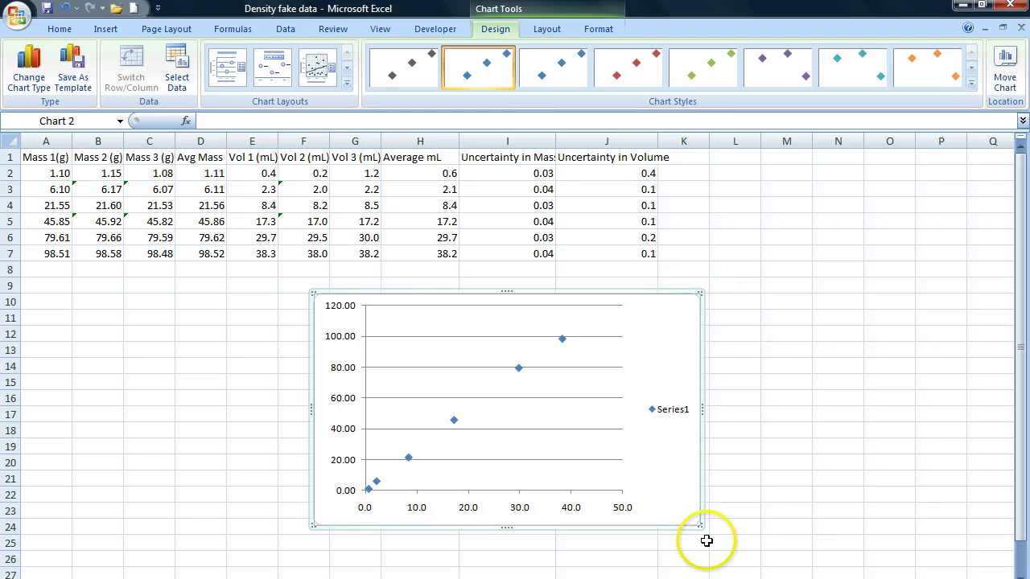
drag(701, 527, 770, 571)
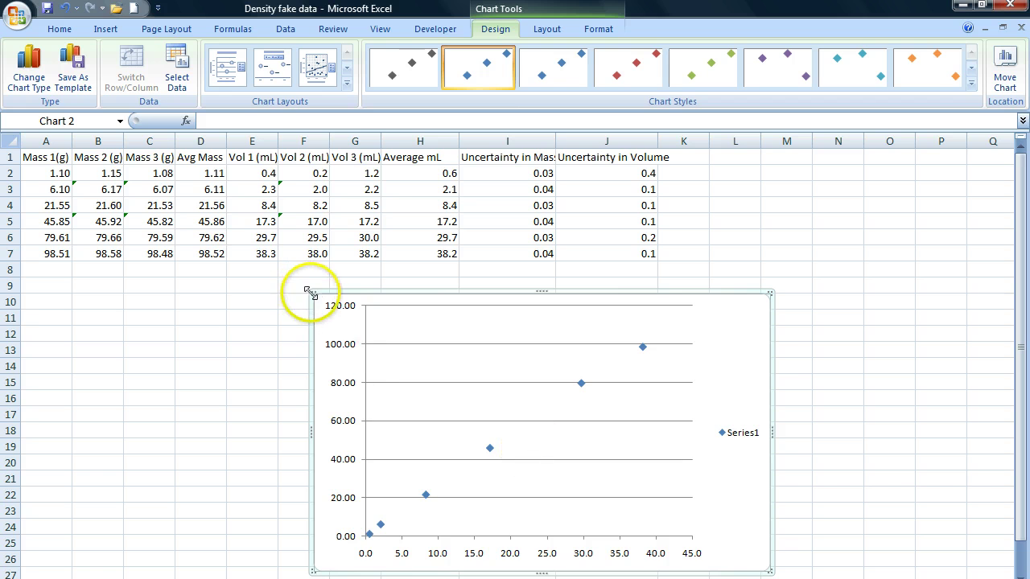
drag(308, 289, 282, 266)
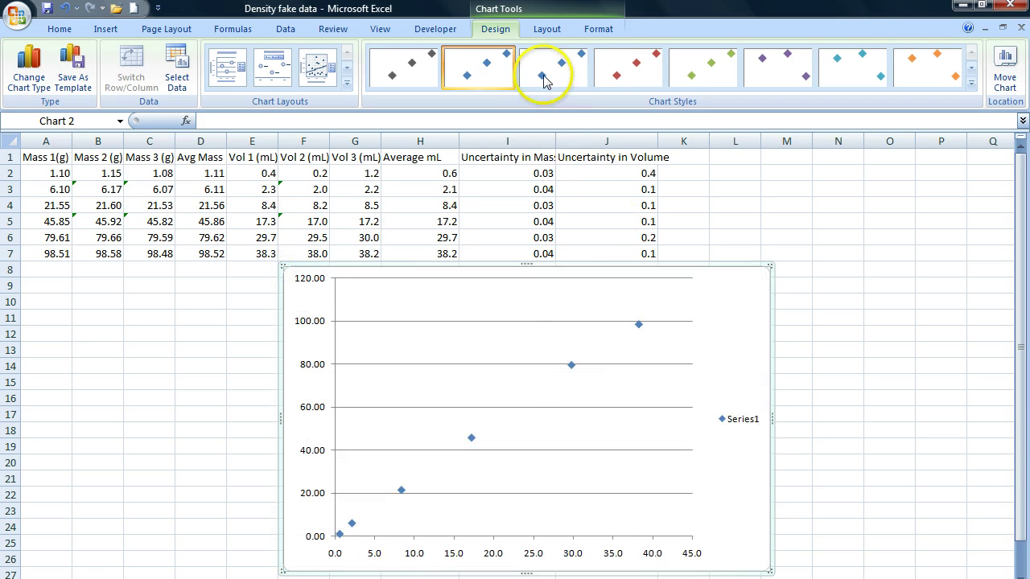
Open More Error Bars Options and set the error amount to Custom.
click(548, 30)
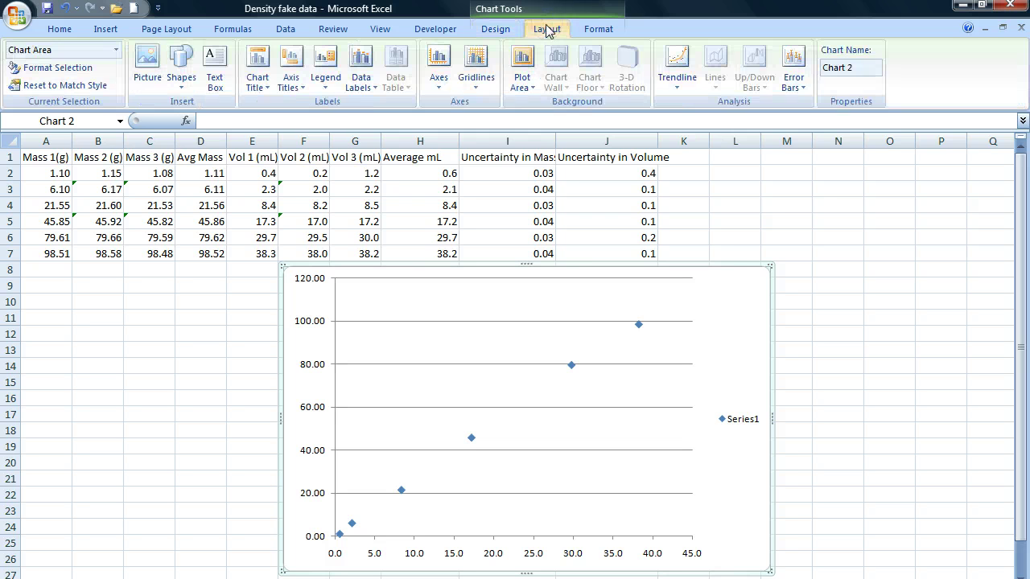
click(793, 80)
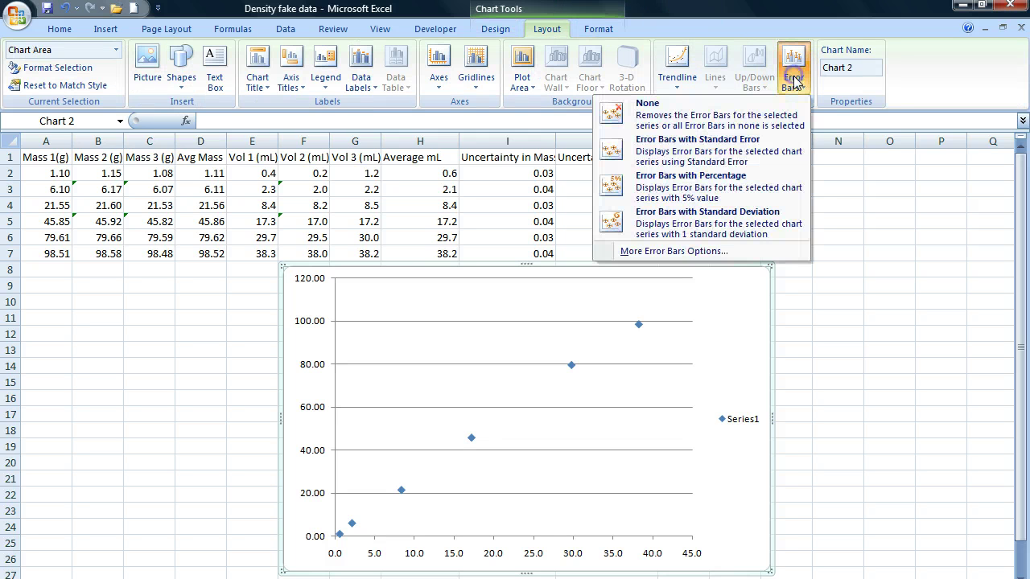
click(683, 252)
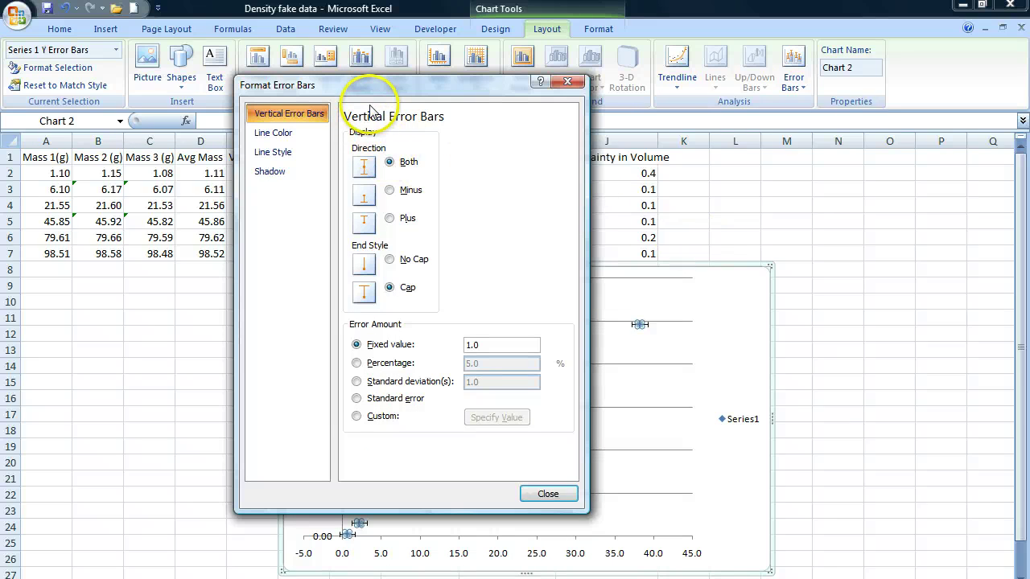
click(356, 417)
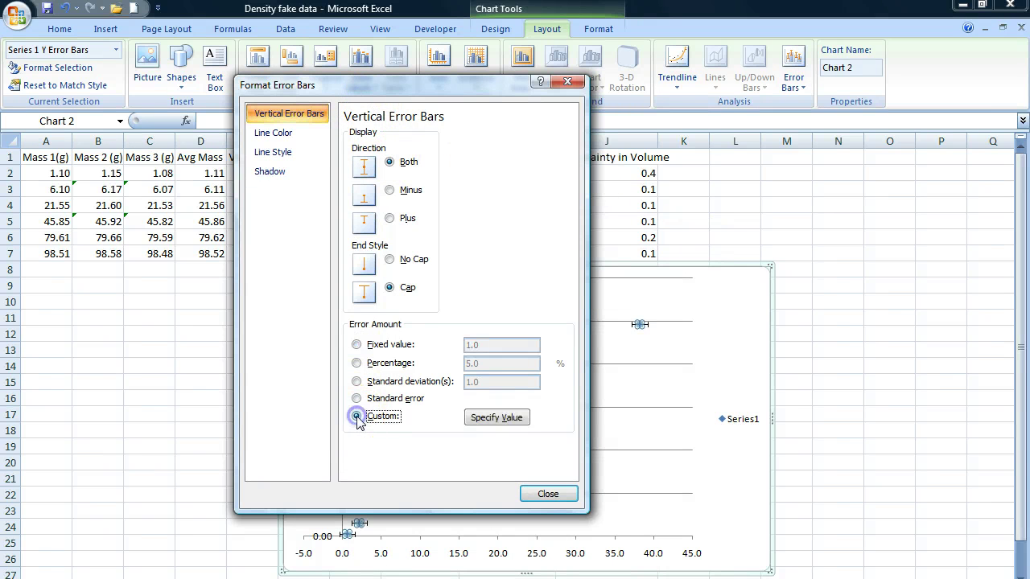
click(486, 424)
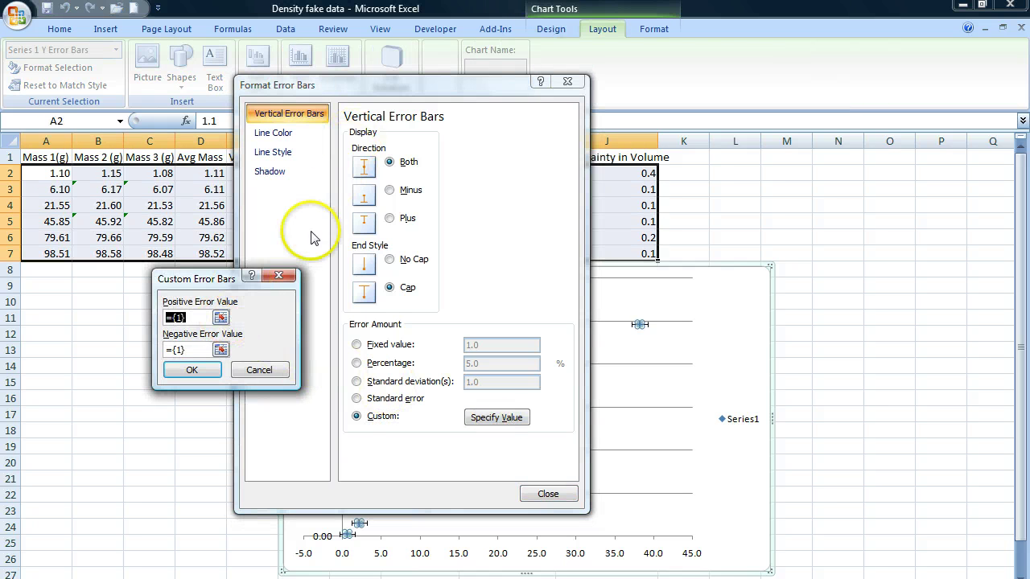
click(220, 317)
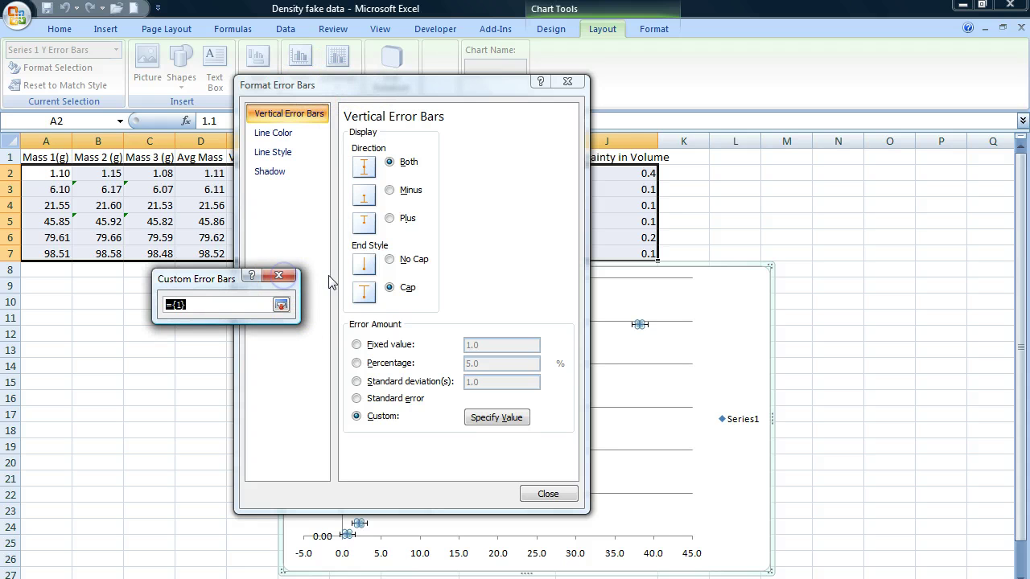
click(264, 373)
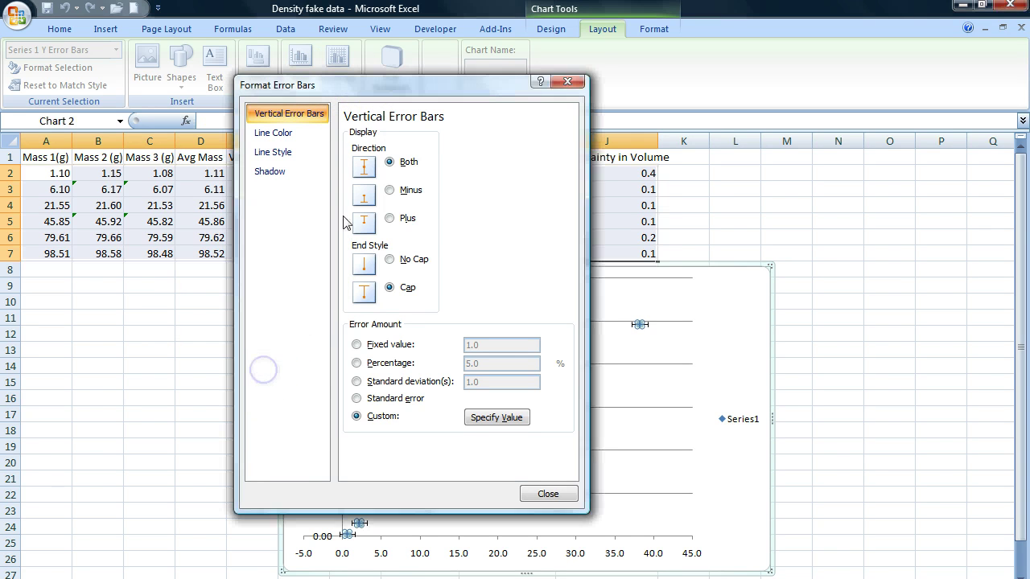
Use I2:I7 as both positive and negative vertical error values, then close the settings.
drag(443, 86, 809, 132)
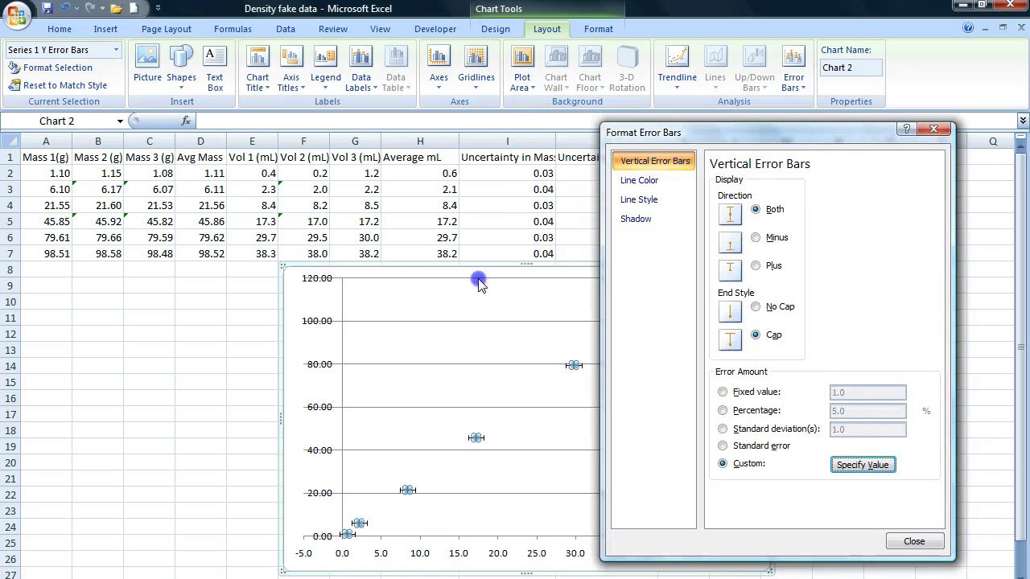
drag(232, 288, 799, 159)
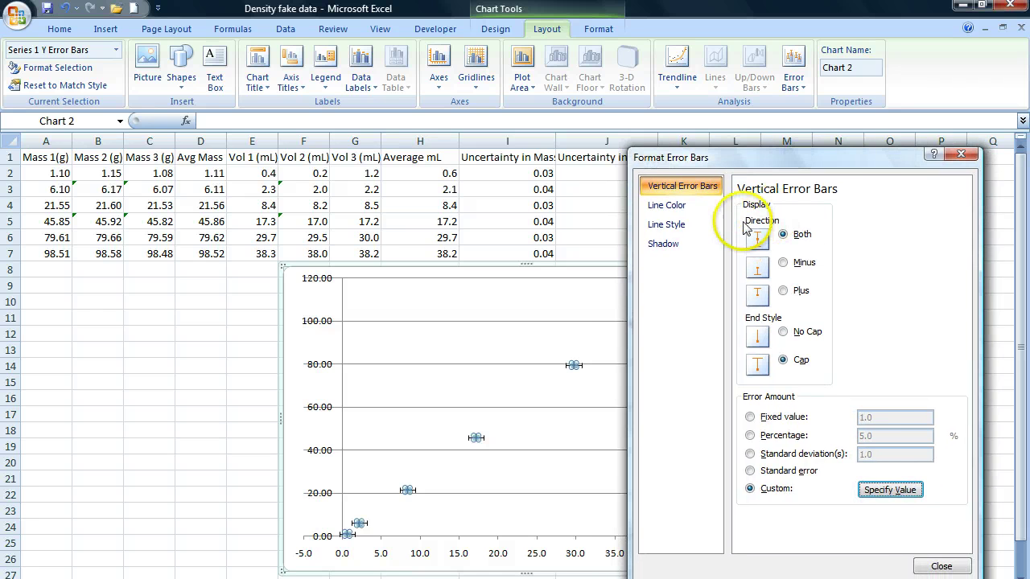
click(879, 492)
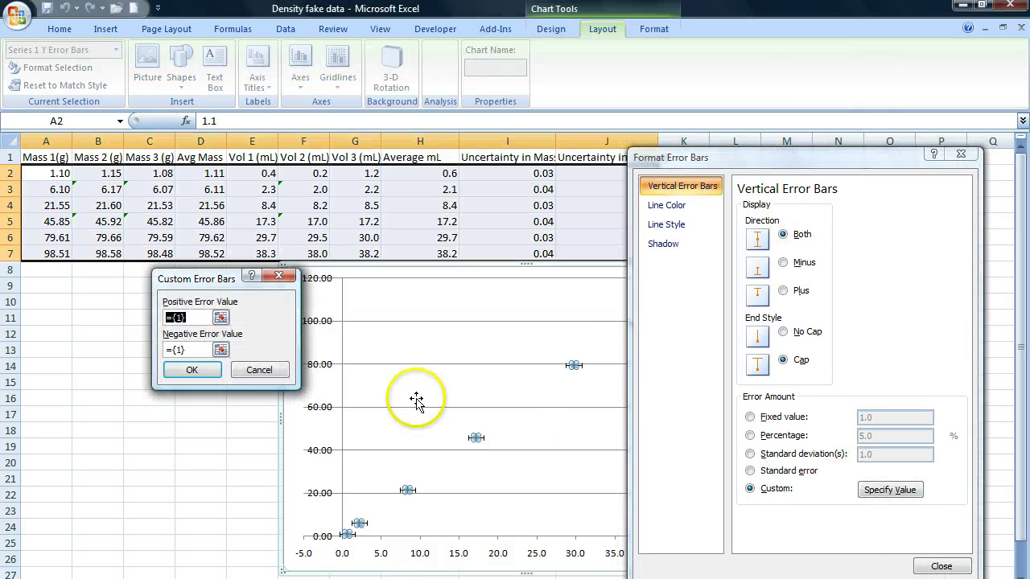
click(222, 321)
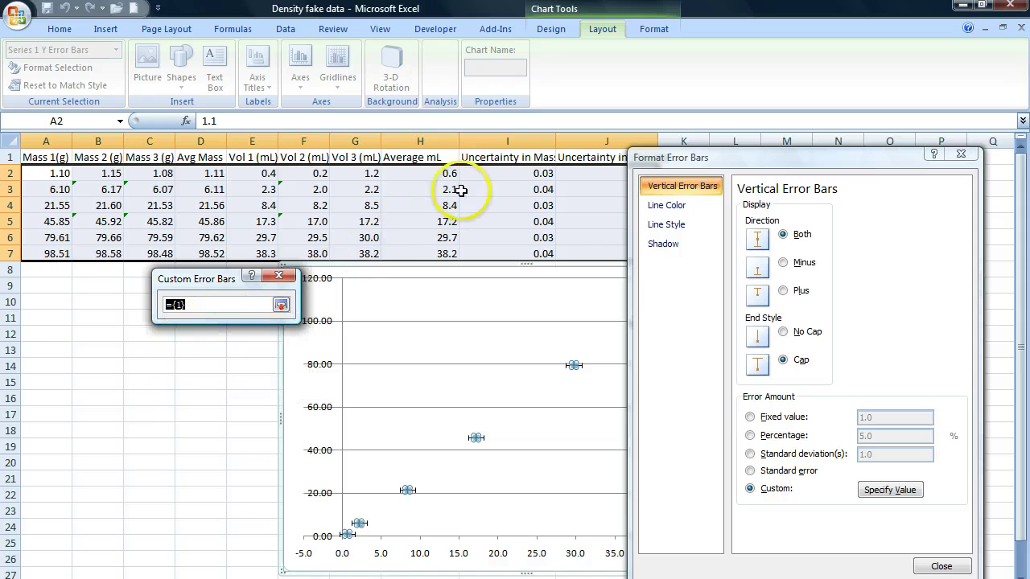
drag(523, 171, 517, 254)
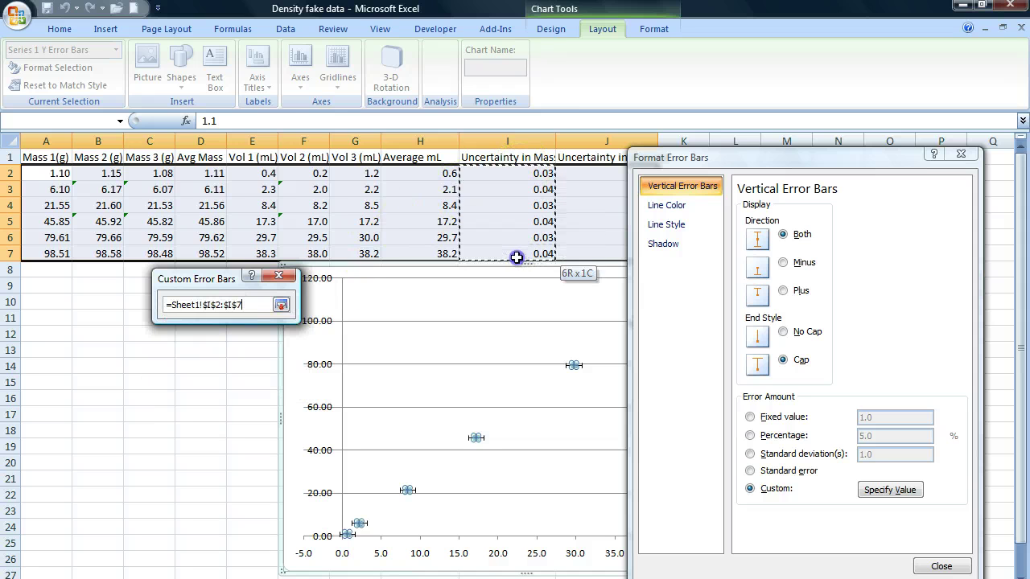
key(Return)
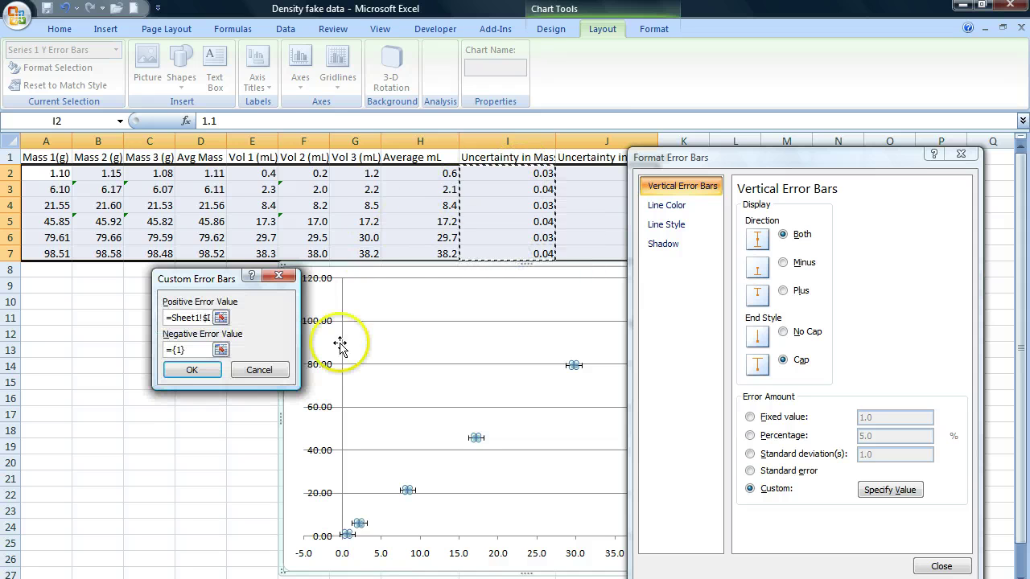
click(220, 351)
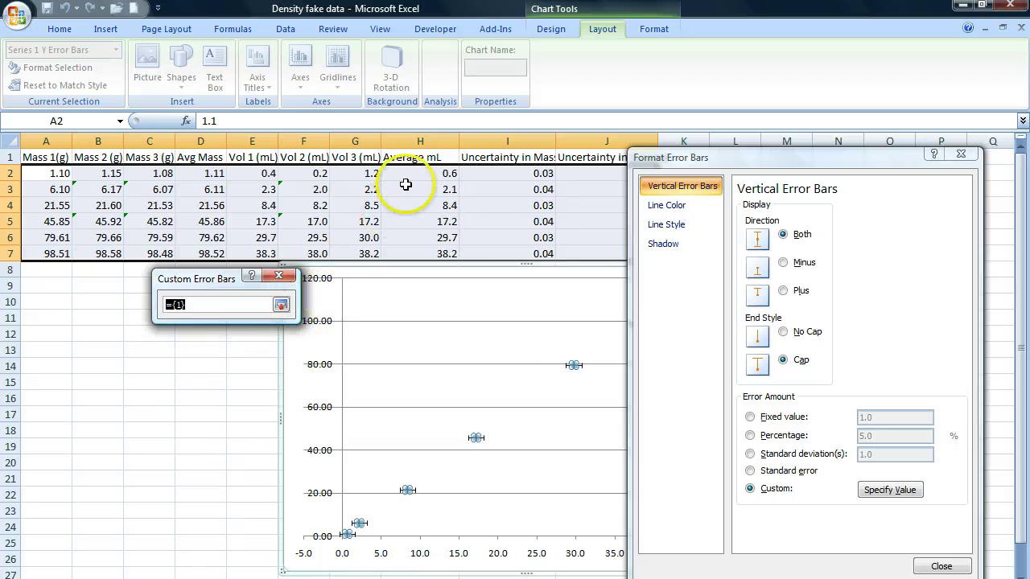
drag(480, 173, 488, 252)
click(202, 368)
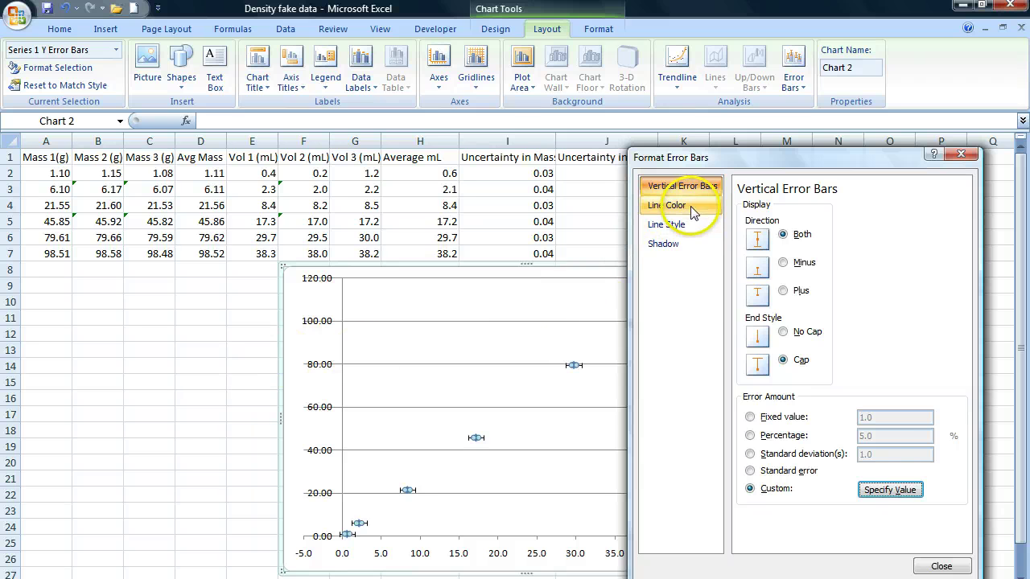
click(942, 567)
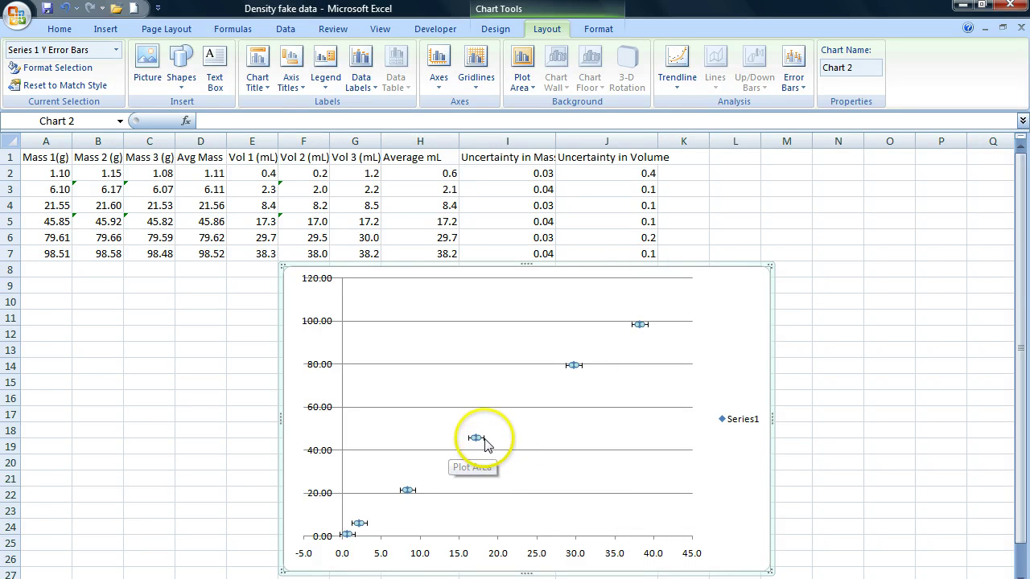
Open the horizontal error bar settings and set the error amount to Custom.
click(483, 439)
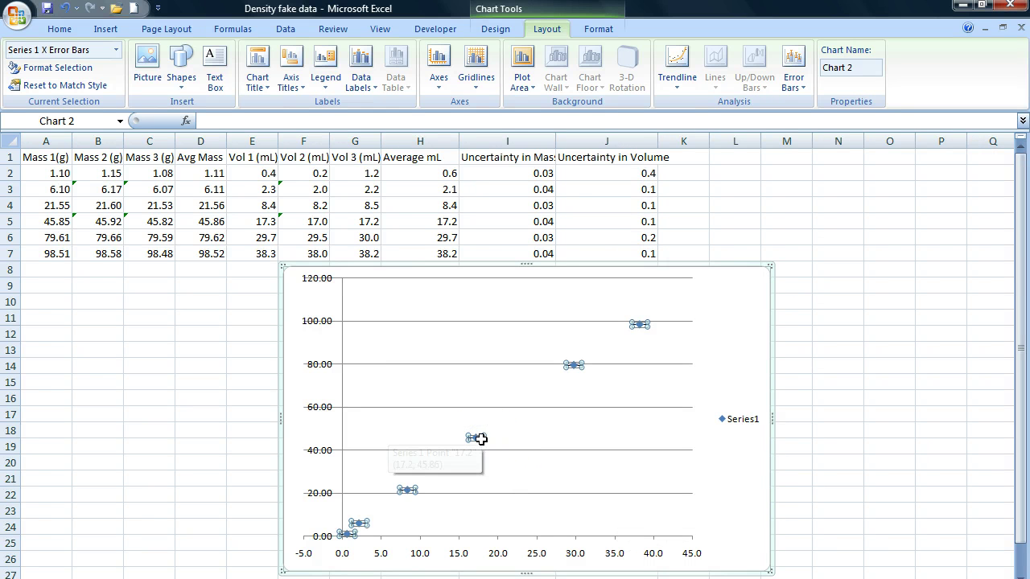
click(793, 80)
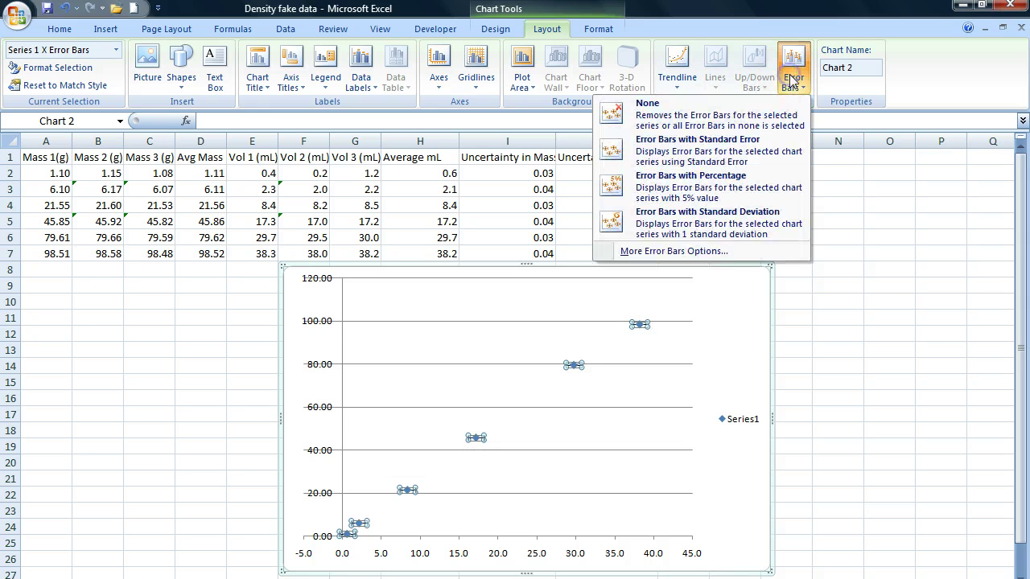
click(648, 250)
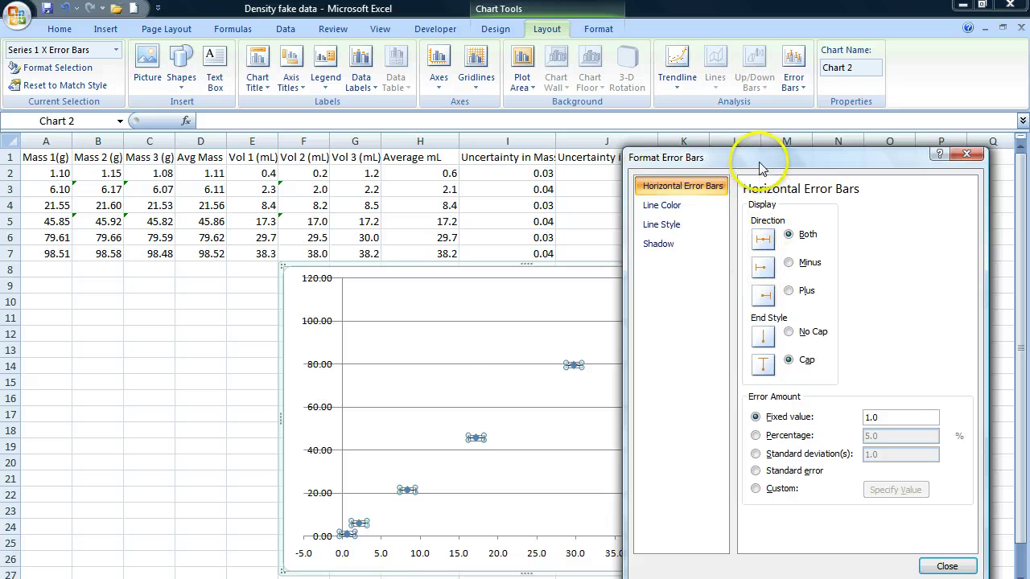
drag(760, 167, 155, 144)
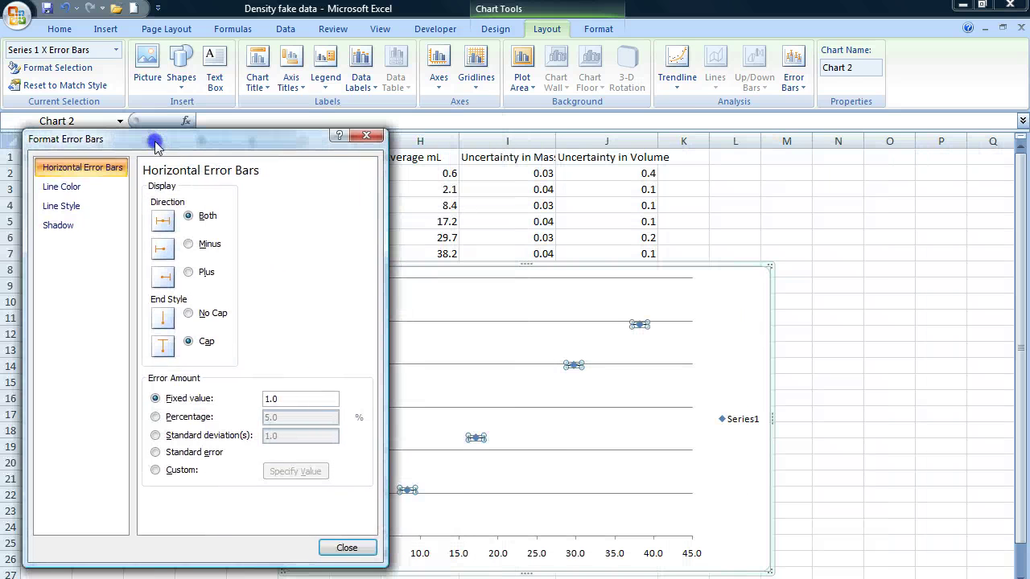
click(156, 471)
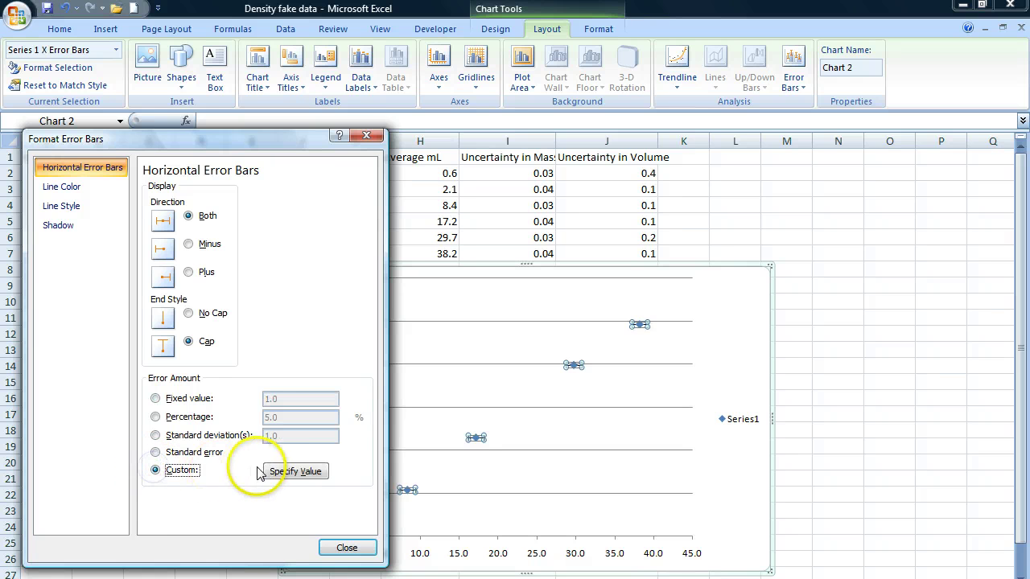
click(294, 471)
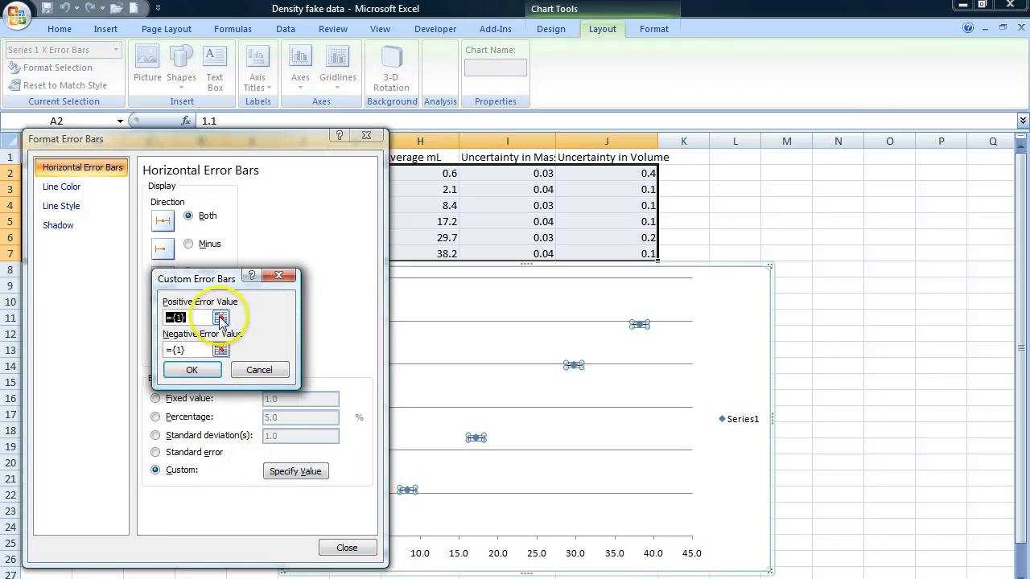
Use J2:J7 as both positive and negative horizontal error values, then close the settings.
click(220, 317)
click(604, 174)
drag(604, 174, 609, 250)
click(281, 305)
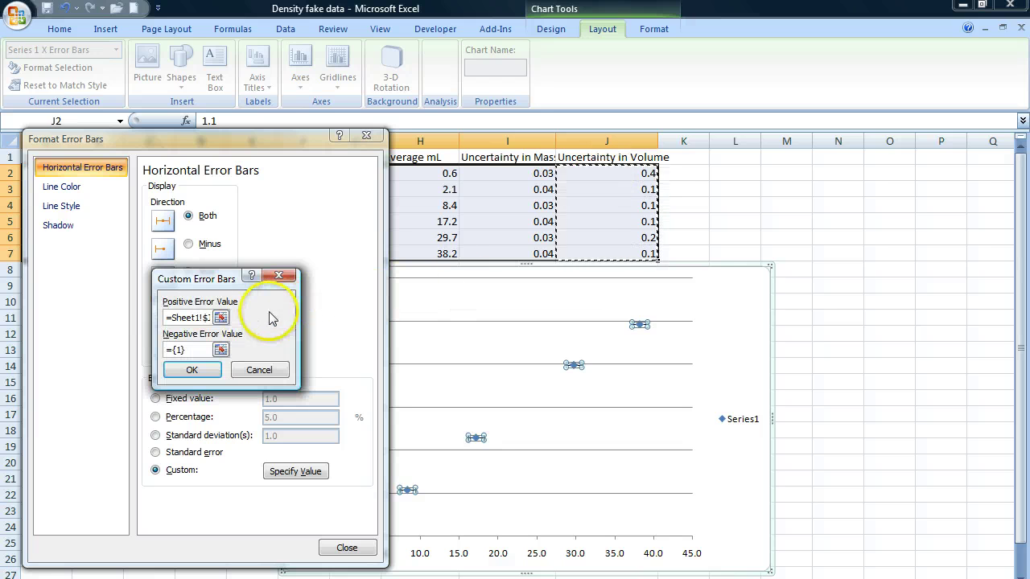
click(221, 352)
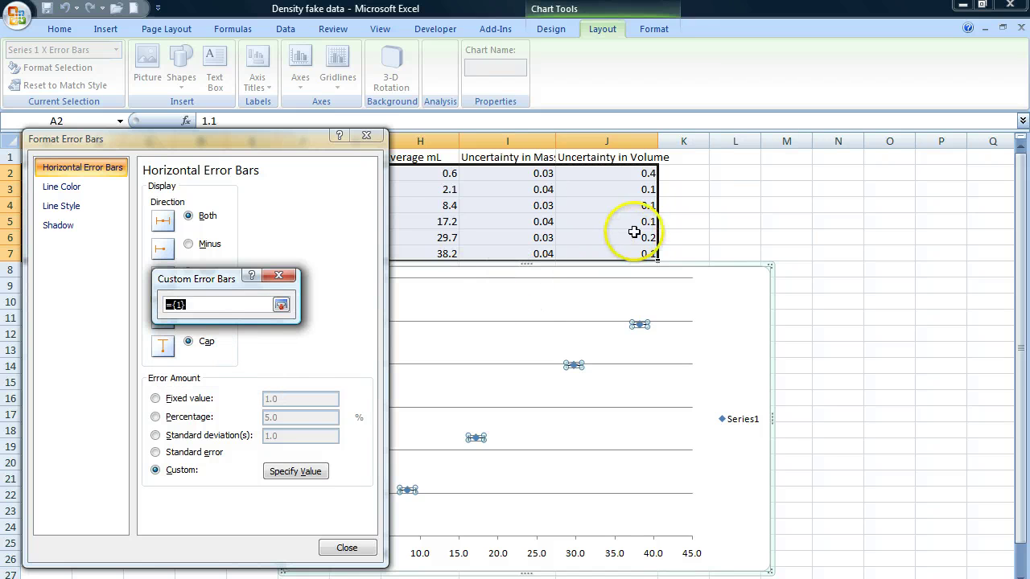
drag(631, 176, 634, 247)
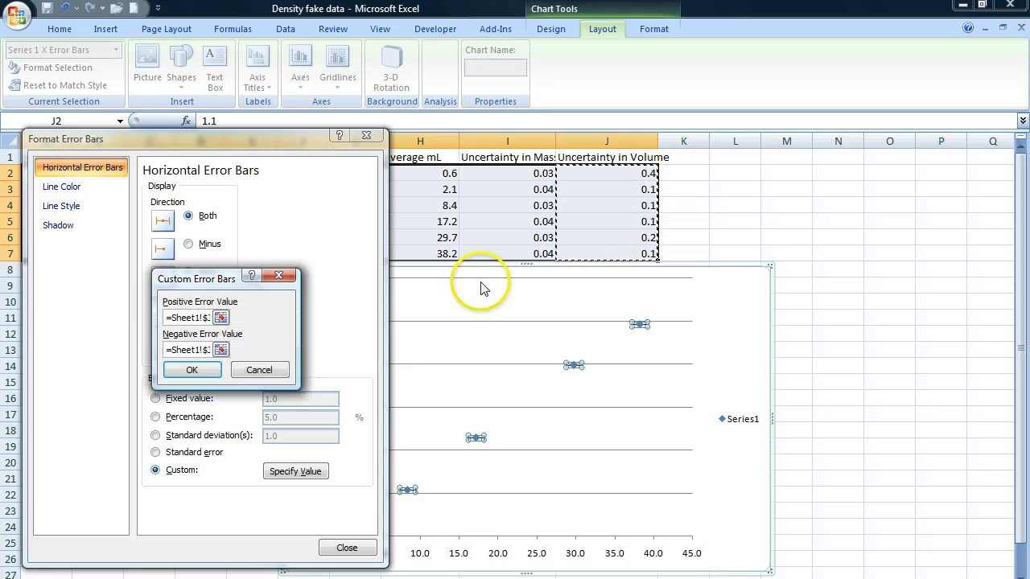
click(187, 370)
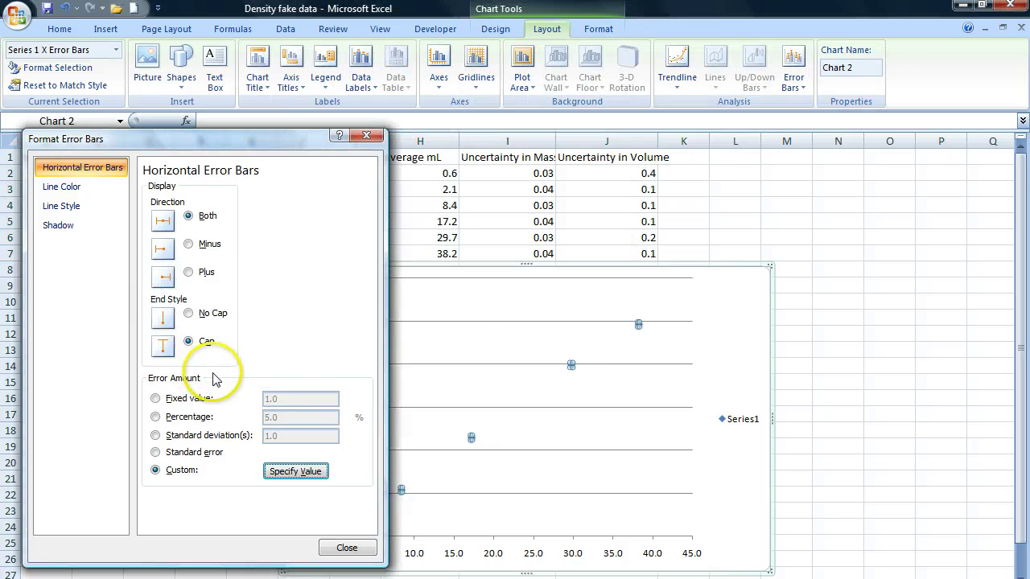
click(342, 548)
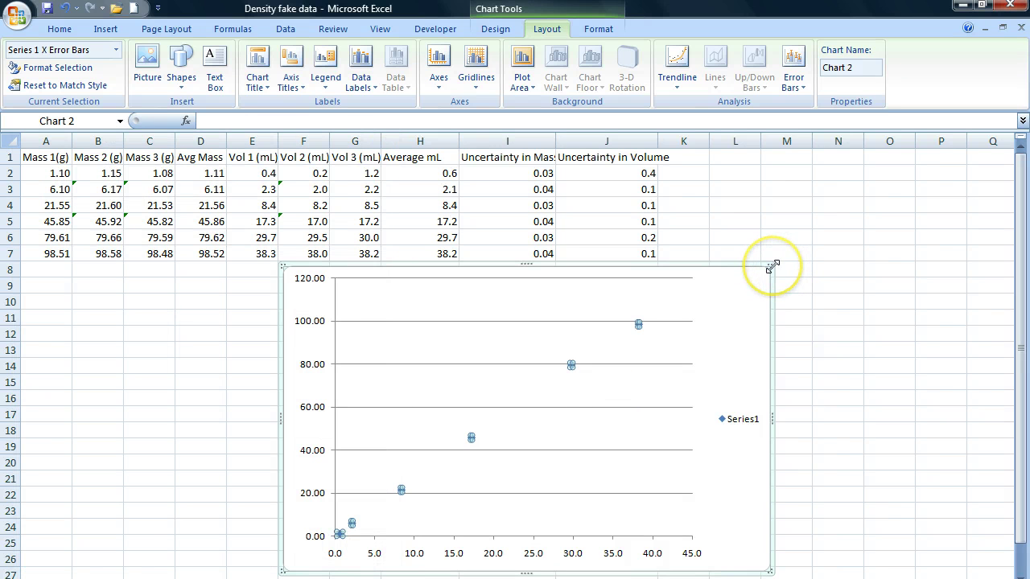
Enlarge the chart and set the series markers to built-in size 2.
drag(771, 265, 872, 153)
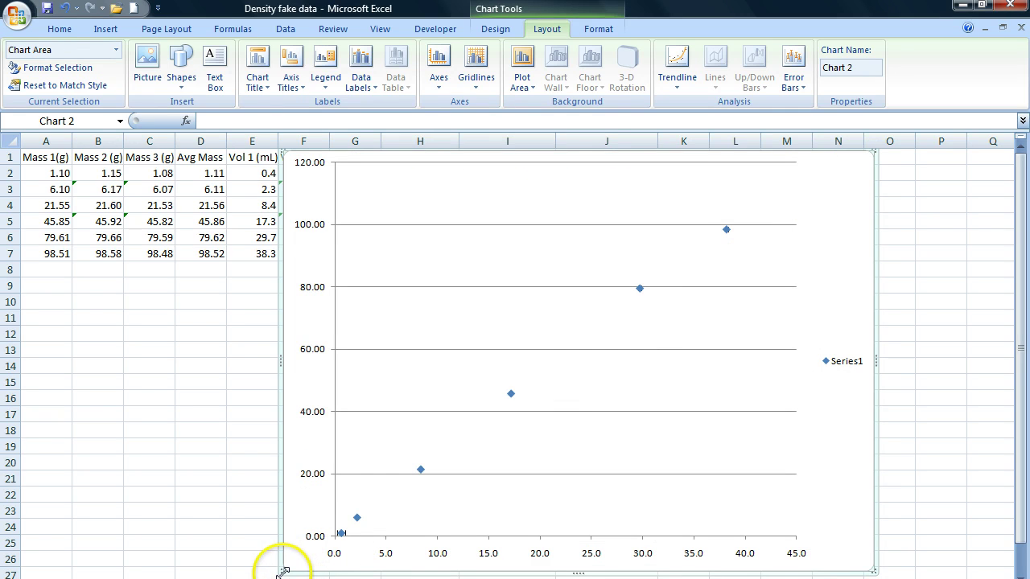
drag(284, 572, 167, 578)
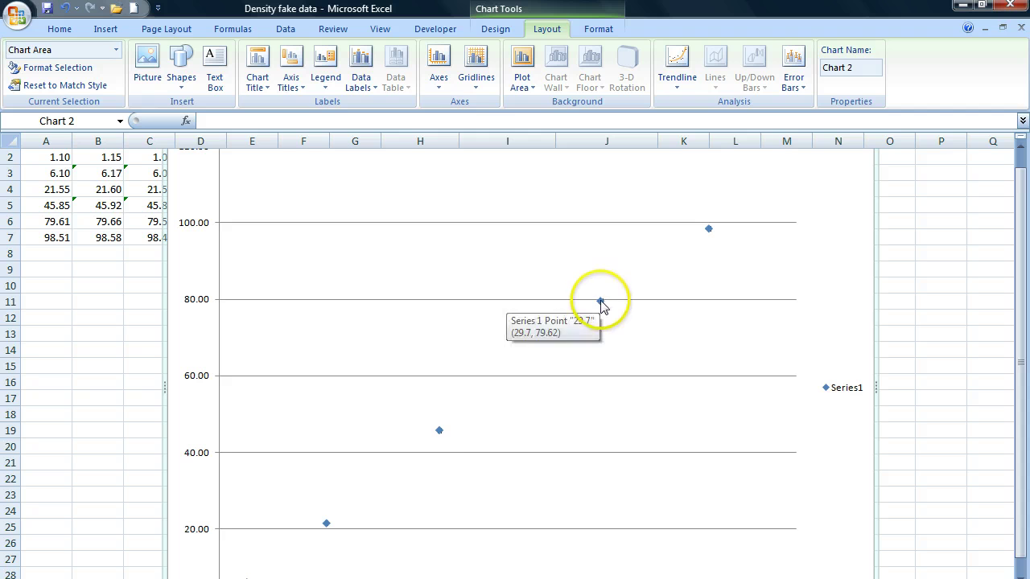
click(600, 302)
right_click(601, 304)
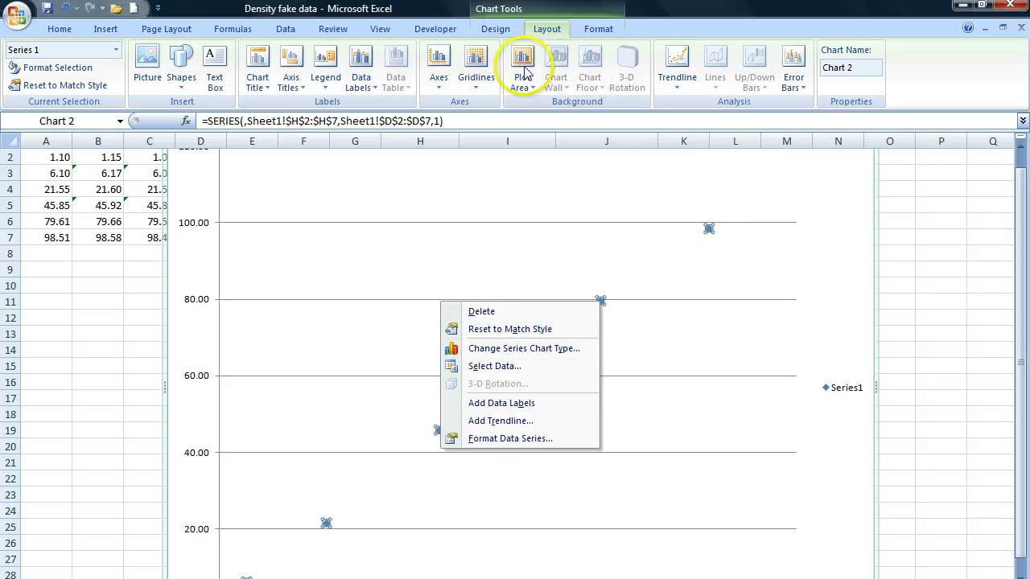
click(515, 439)
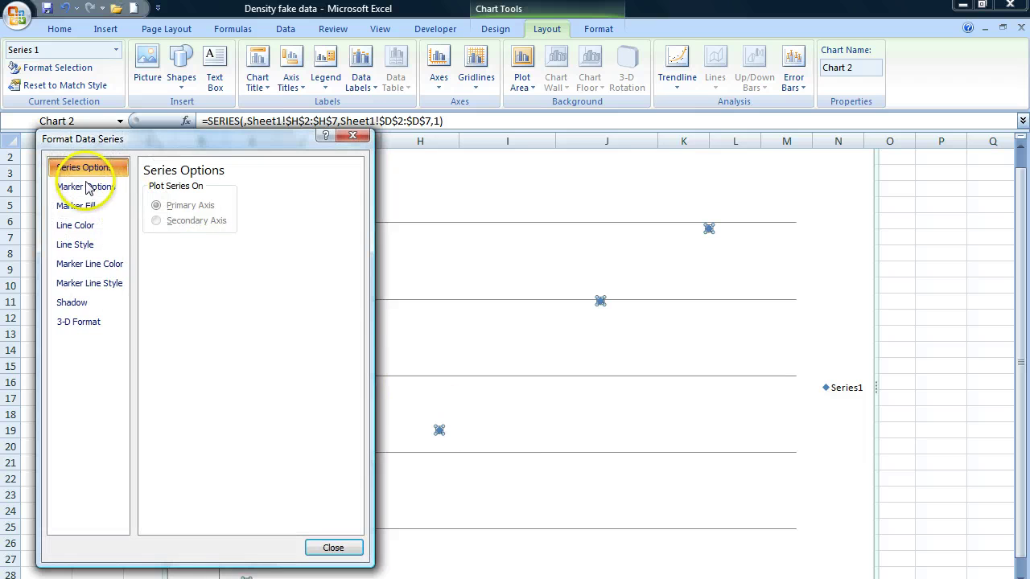
click(80, 187)
click(159, 242)
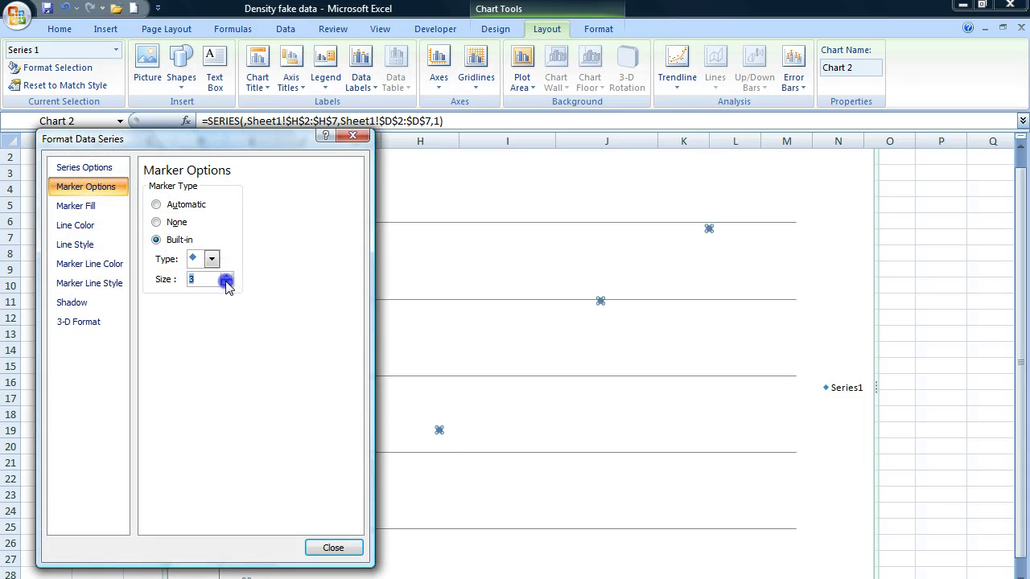
click(333, 549)
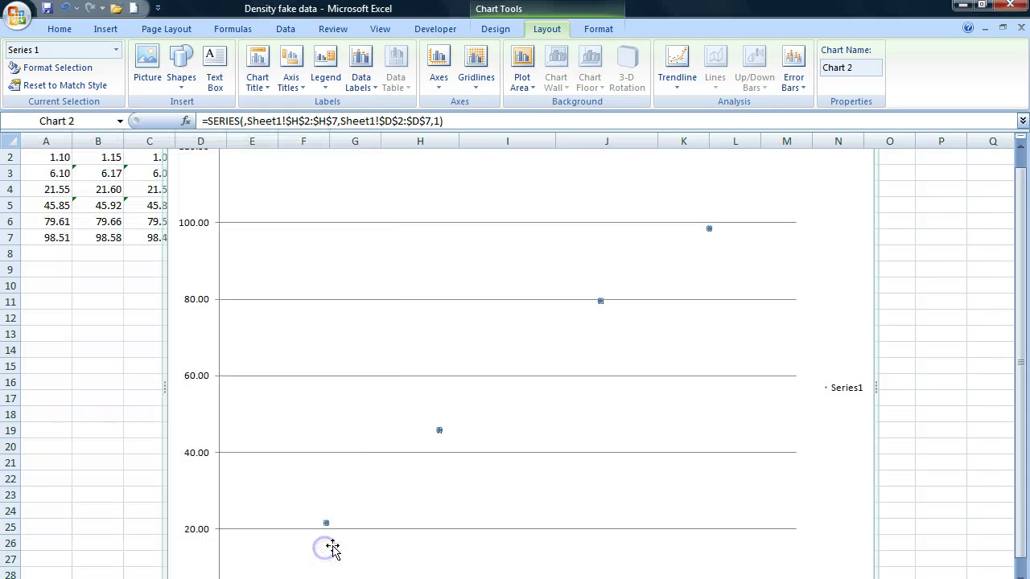
Shrink the chart and move it below row 8, clear of the data table.
click(517, 459)
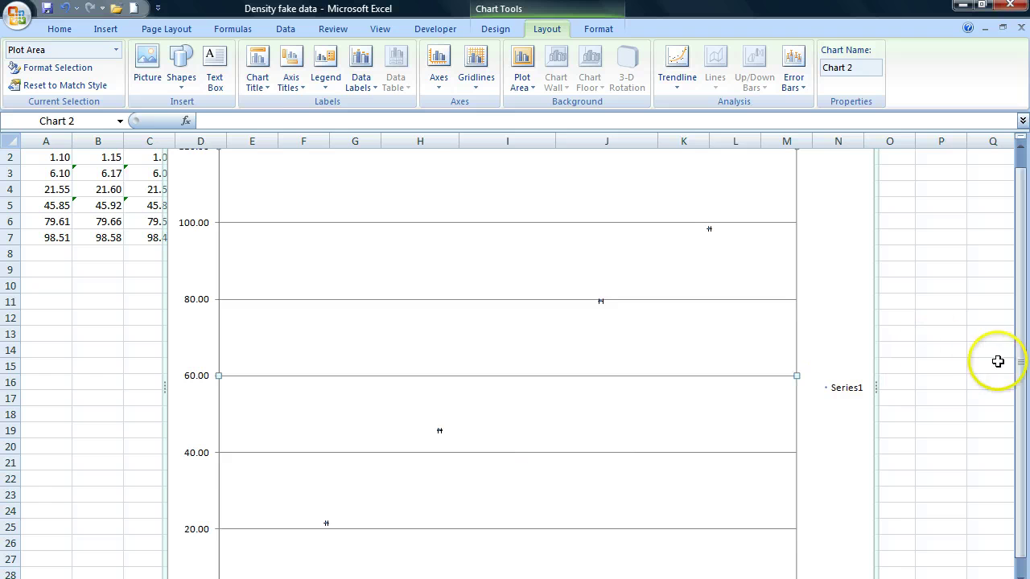
drag(1022, 364, 1020, 313)
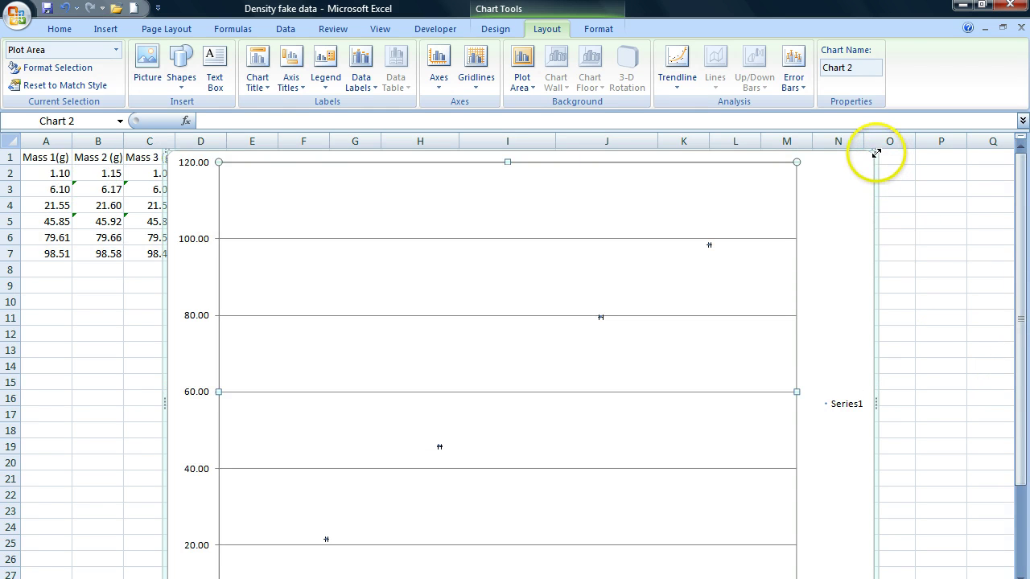
drag(876, 153, 832, 228)
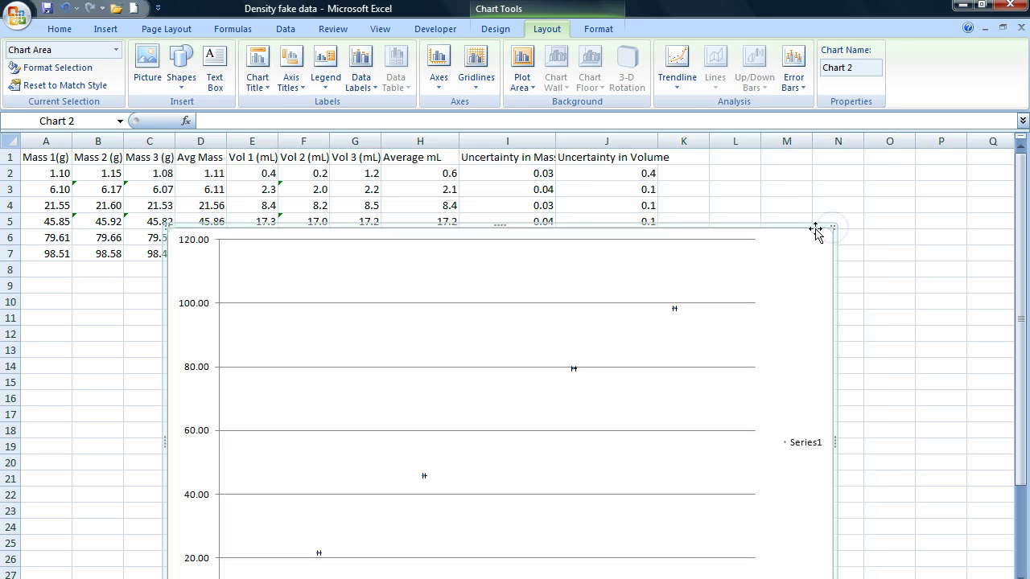
drag(535, 227, 531, 278)
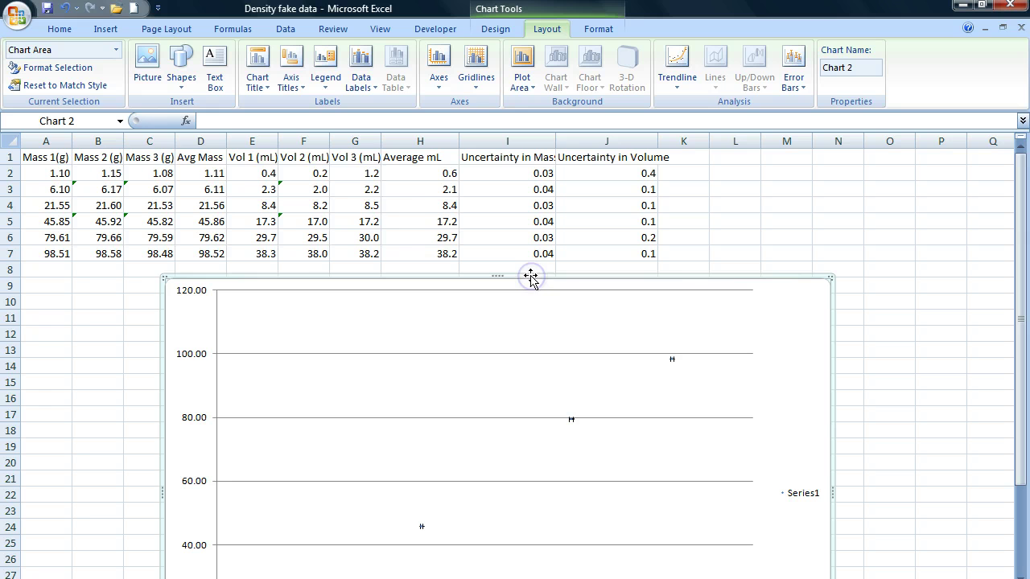
Delete the row 7 and row 6 measurements (A7:J7, A6:J6).
click(317, 174)
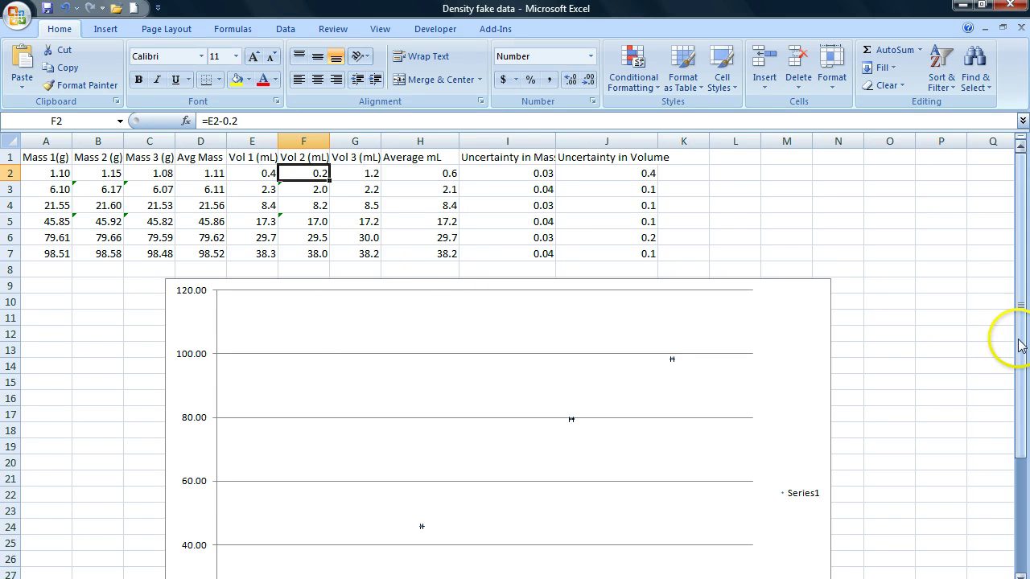
drag(1020, 342, 1026, 309)
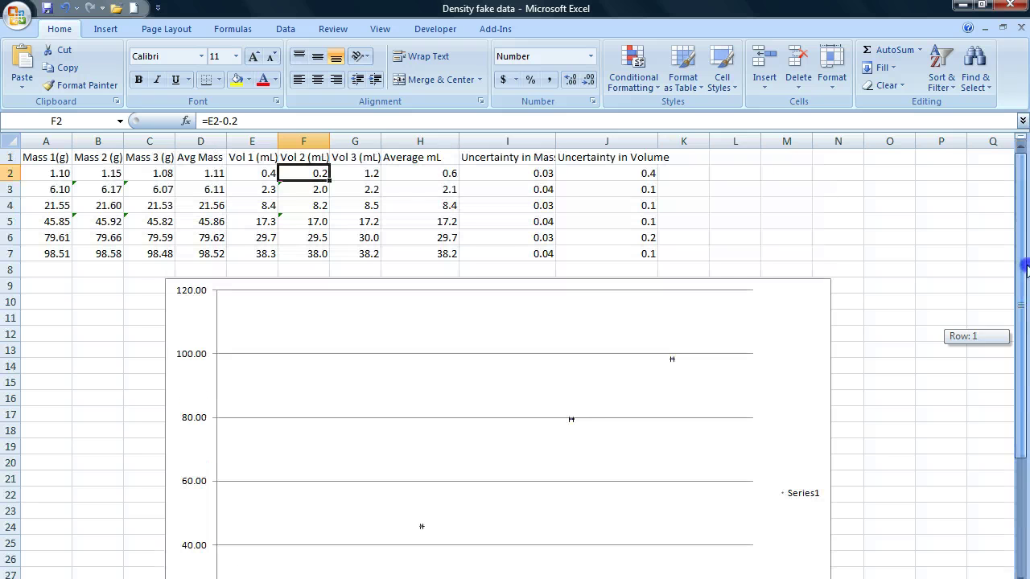
drag(80, 256, 685, 258)
key(Delete)
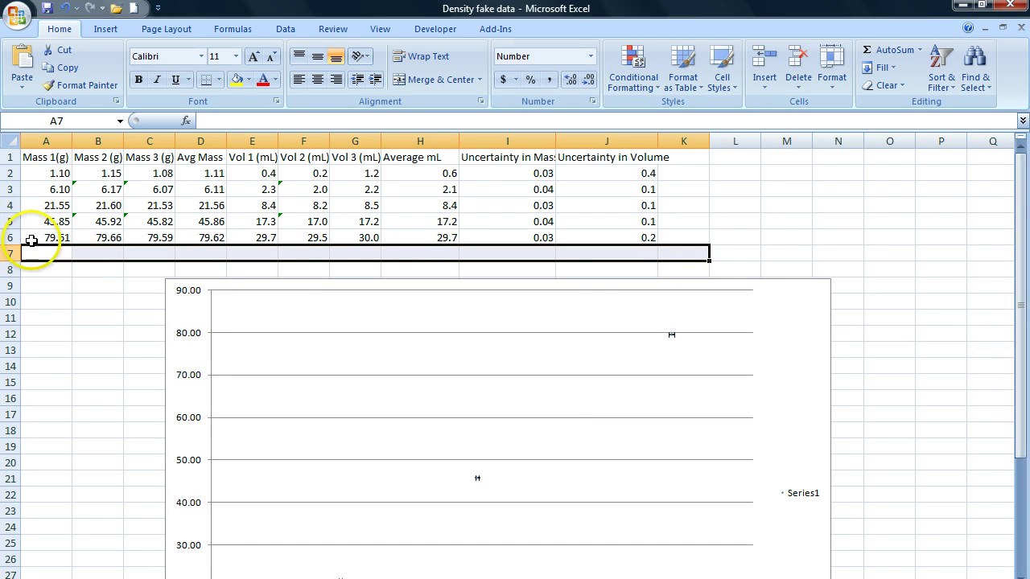
drag(75, 240, 606, 243)
key(Delete)
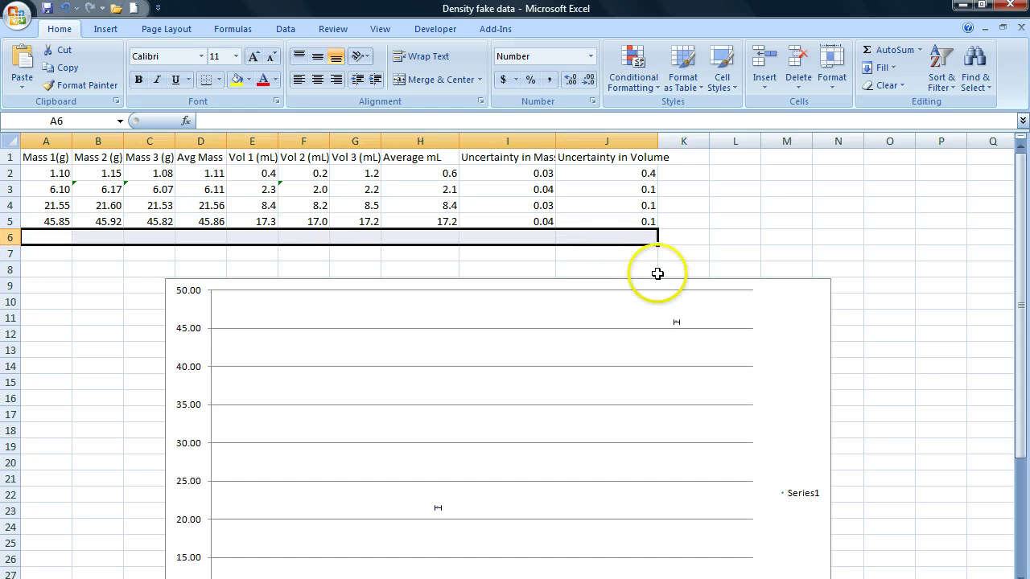
drag(1023, 421, 1026, 375)
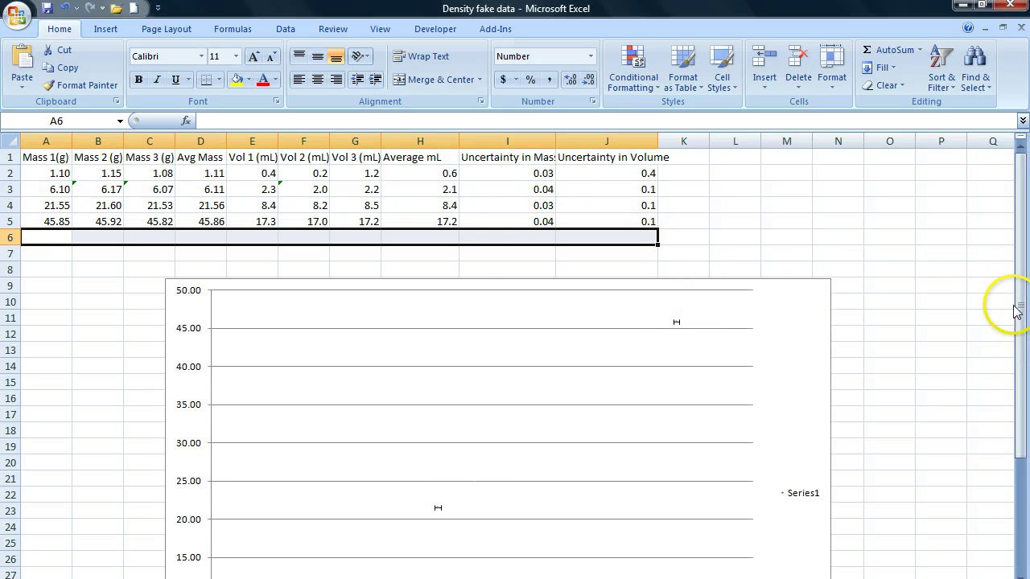
drag(1020, 278, 1026, 358)
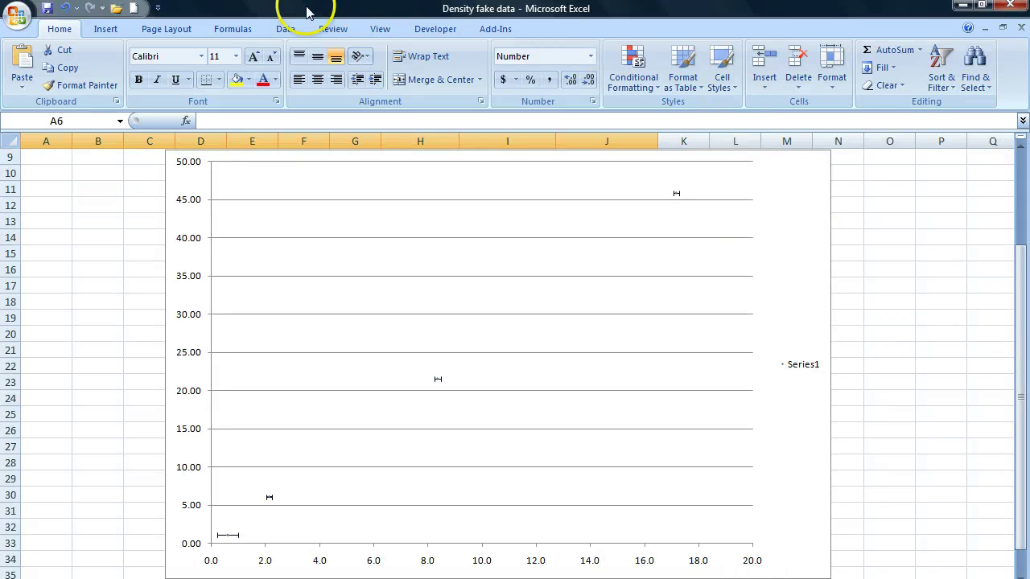
Add a Linear Trendline to Series1 from the chart's Layout tools.
click(102, 31)
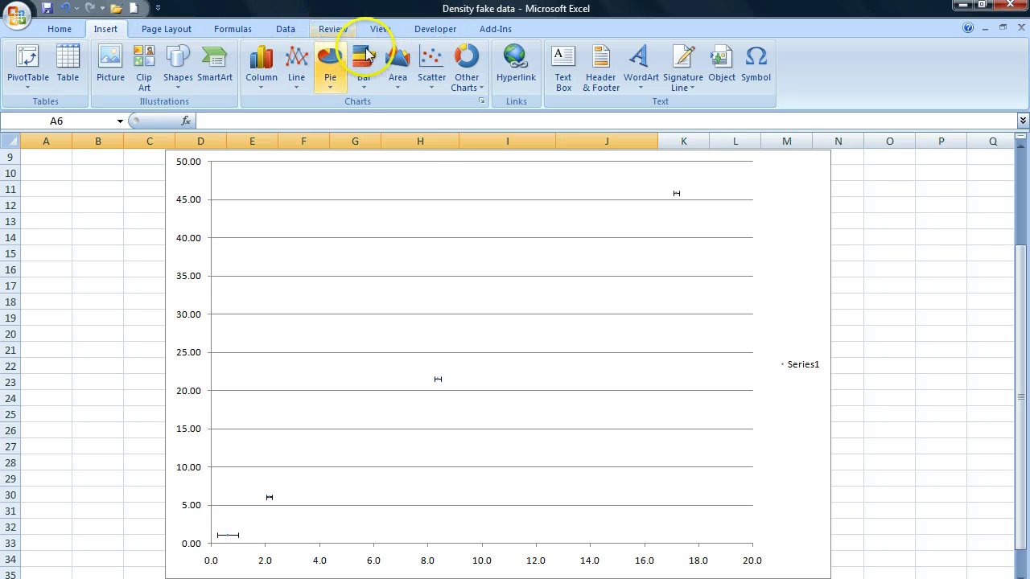
click(795, 266)
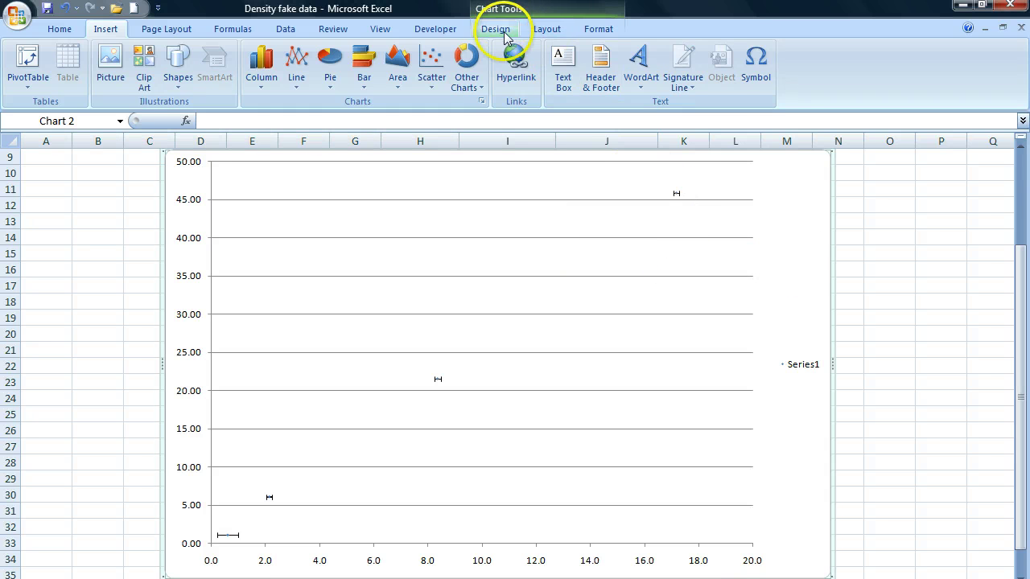
click(550, 31)
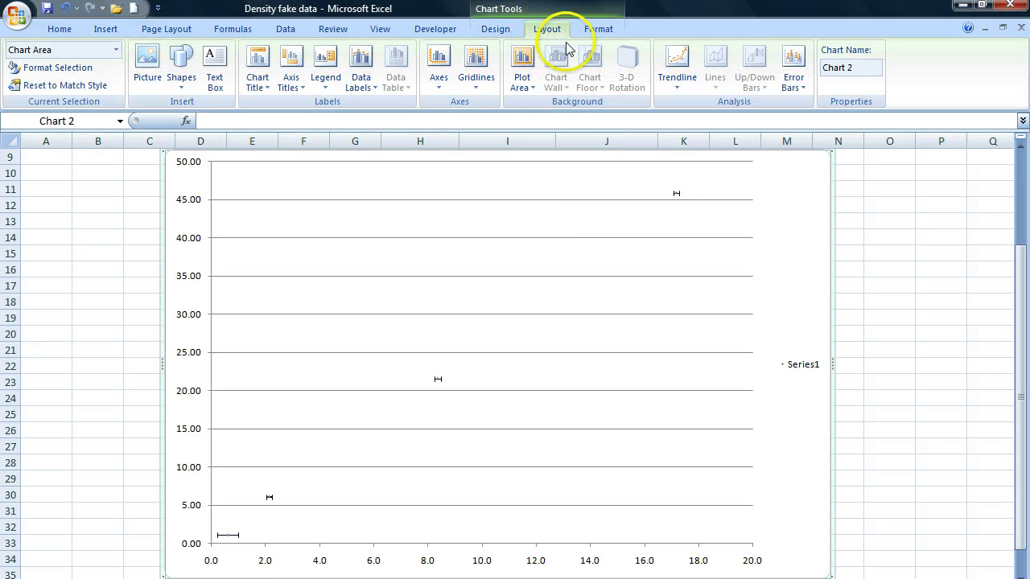
click(673, 64)
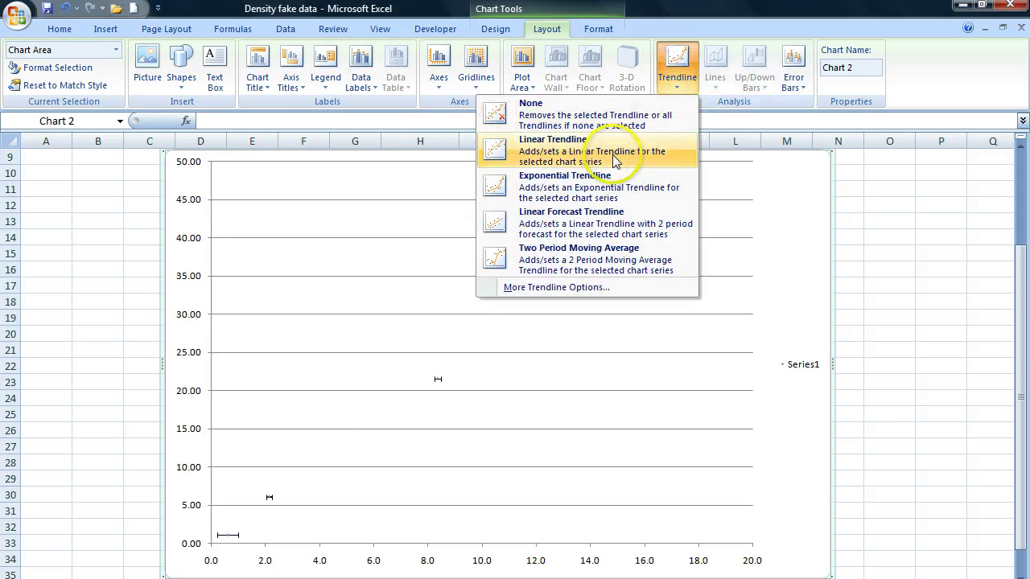
click(607, 154)
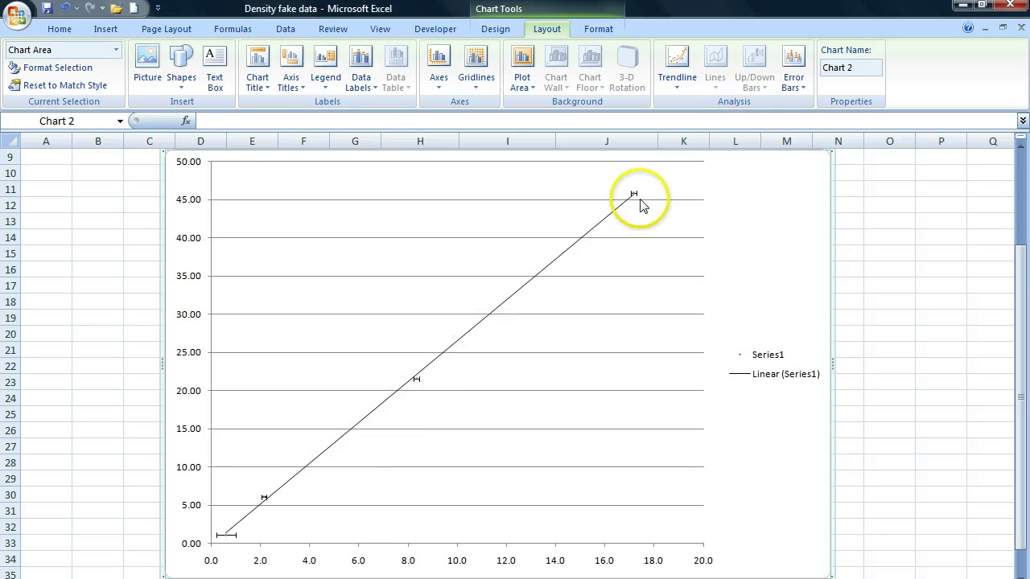
drag(1024, 272, 1028, 258)
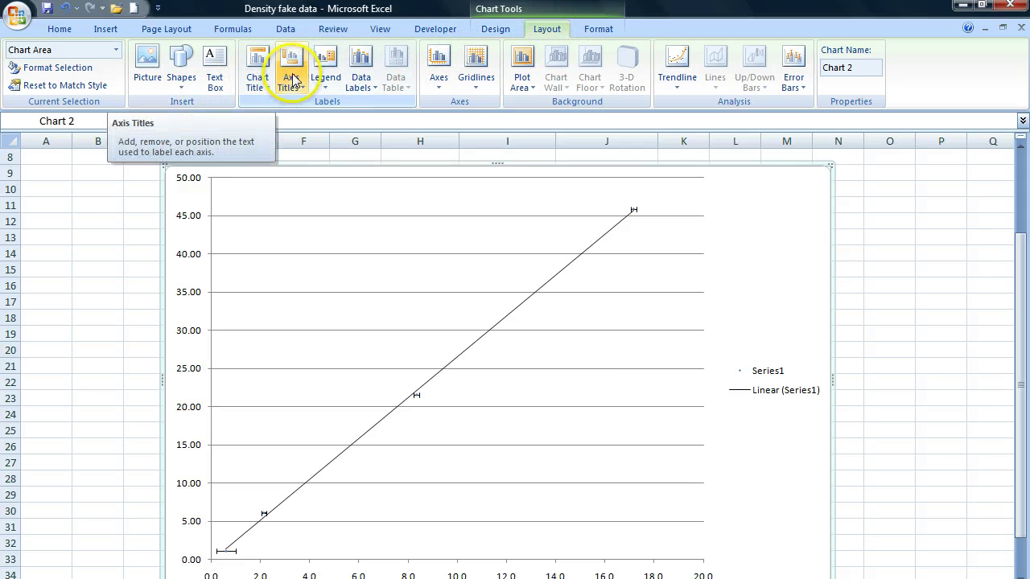
Delete the chart legend so the plot spans the full chart width.
click(784, 374)
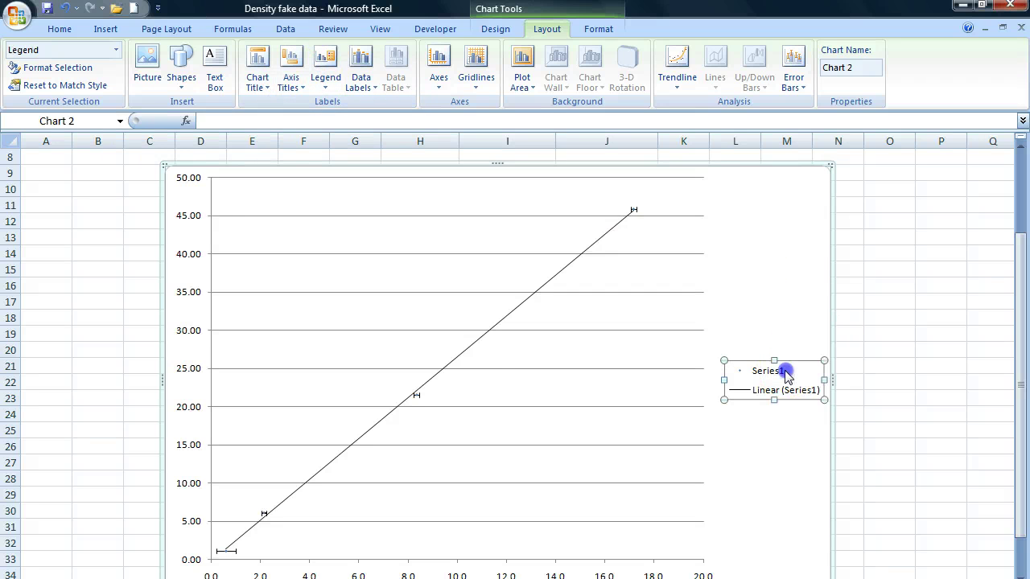
key(Delete)
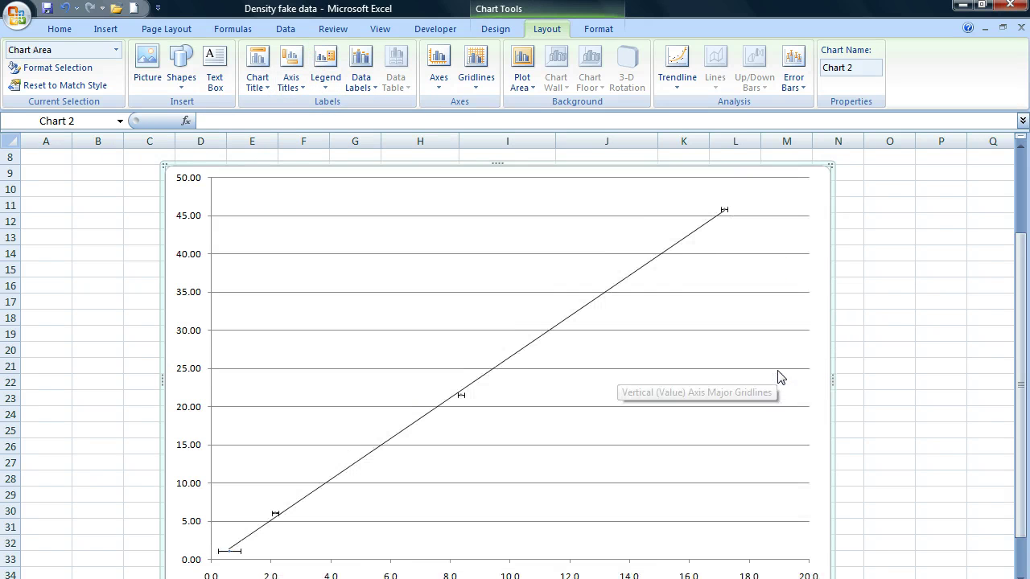
drag(1025, 281, 1023, 318)
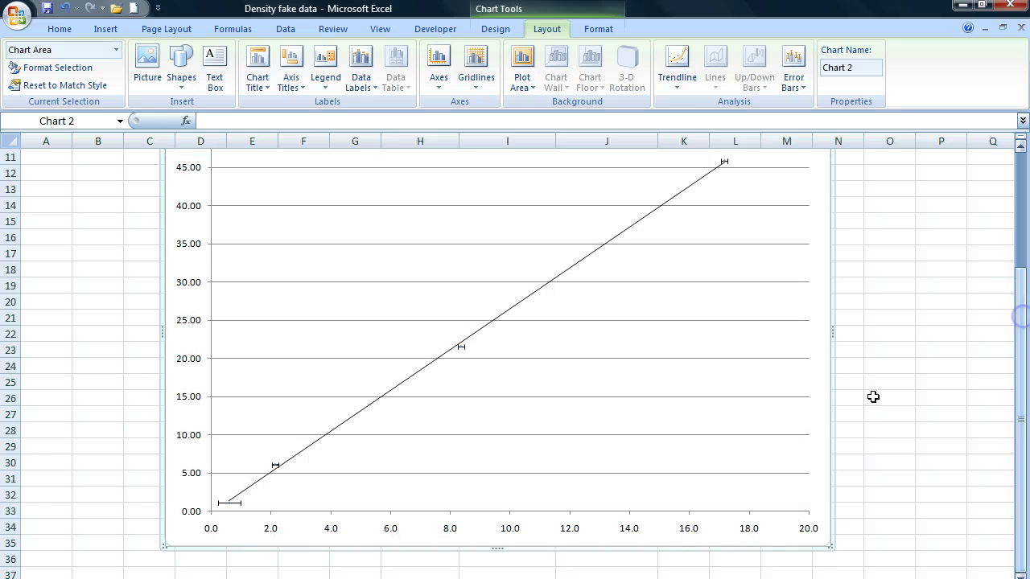
click(814, 452)
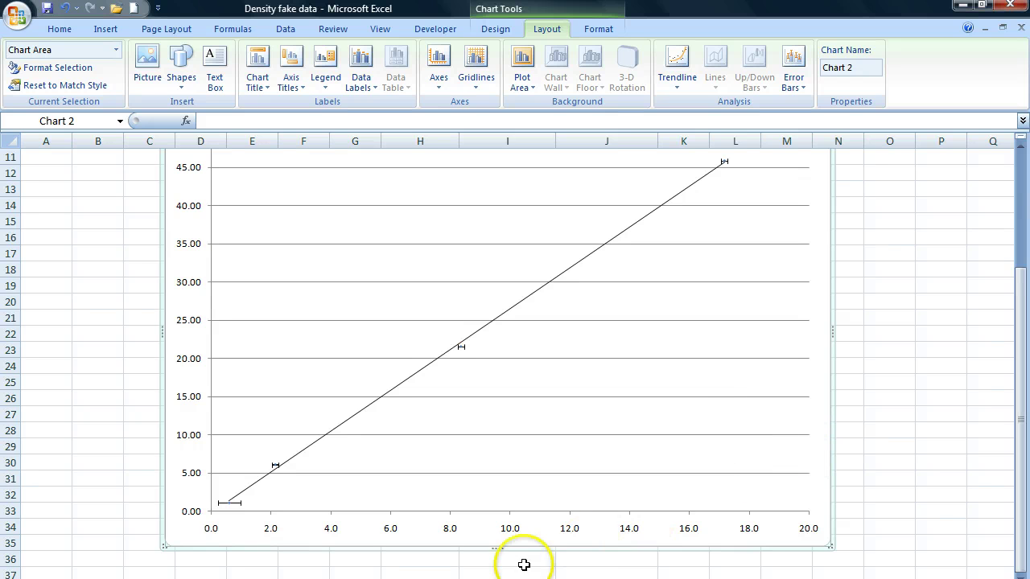